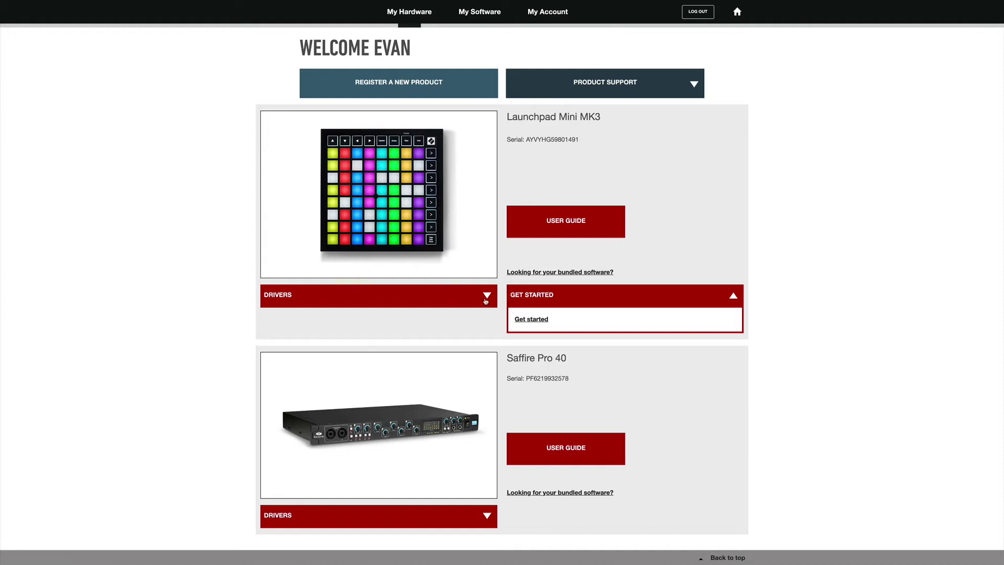
Show the Launchpad Mini MK3 drivers, then go to Novation's Help Centre via Product Support
{"action": "left_click", "coordinate": [485, 301]}
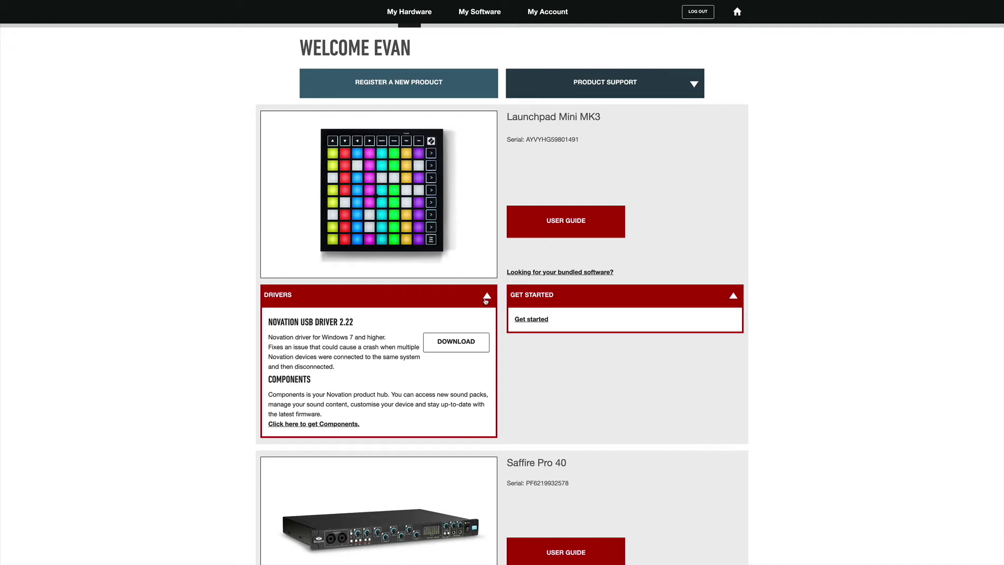
{"action": "left_click", "coordinate": [697, 86]}
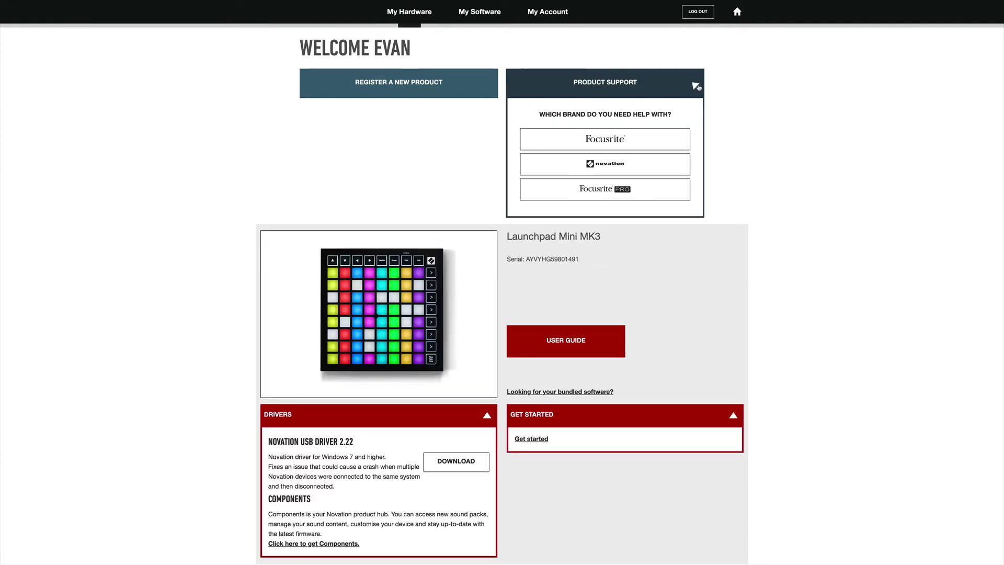
{"action": "left_click", "coordinate": [619, 167]}
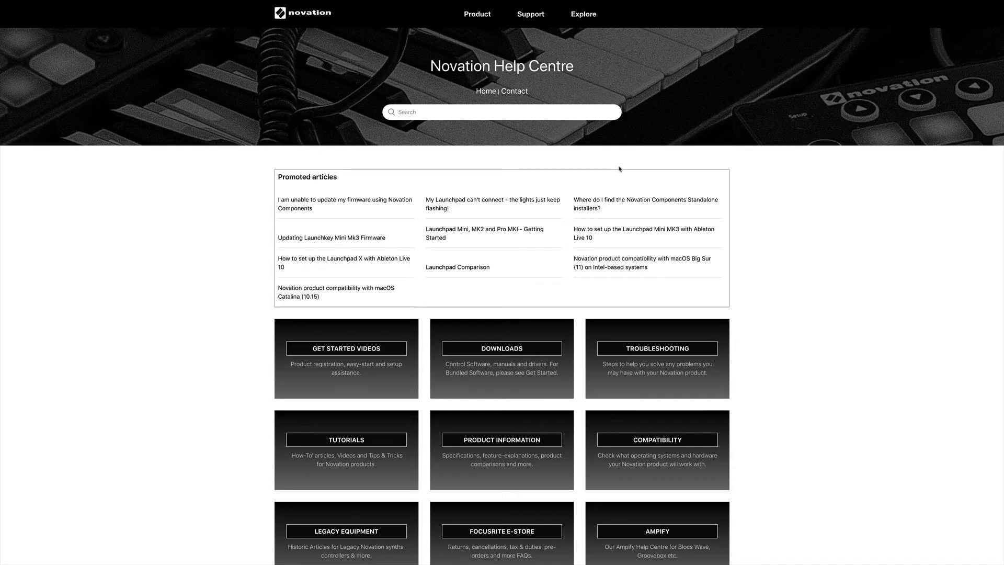
List the downloads for Launchpad Mini MK3 and follow the link to get Components
{"action": "left_click", "coordinate": [507, 349]}
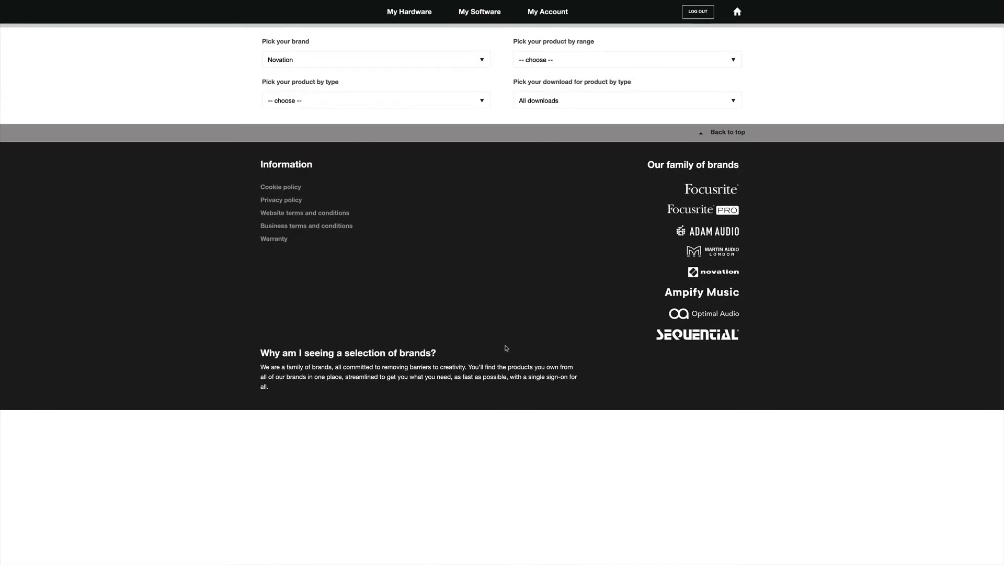
{"action": "left_click", "coordinate": [380, 98]}
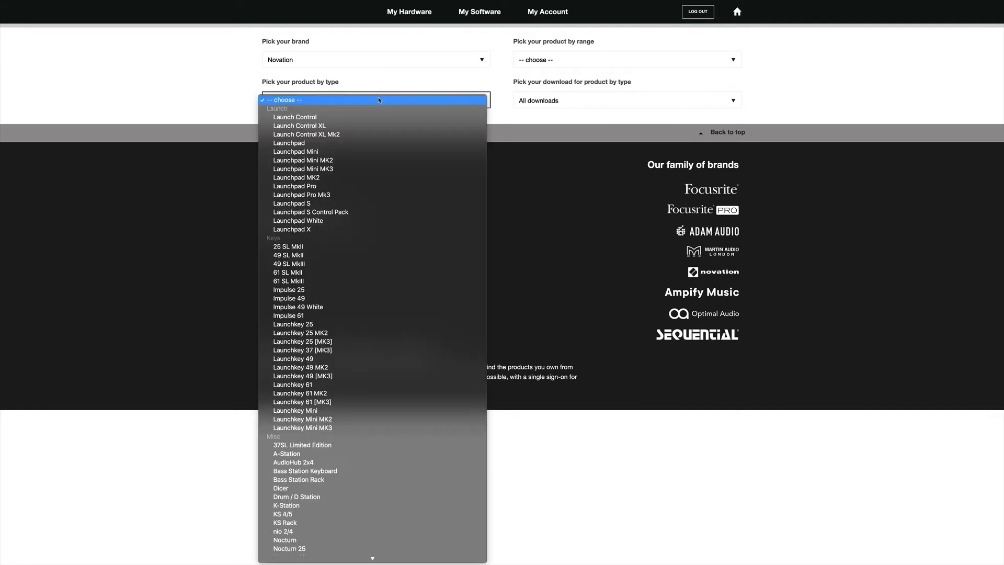
{"action": "left_click", "coordinate": [323, 170]}
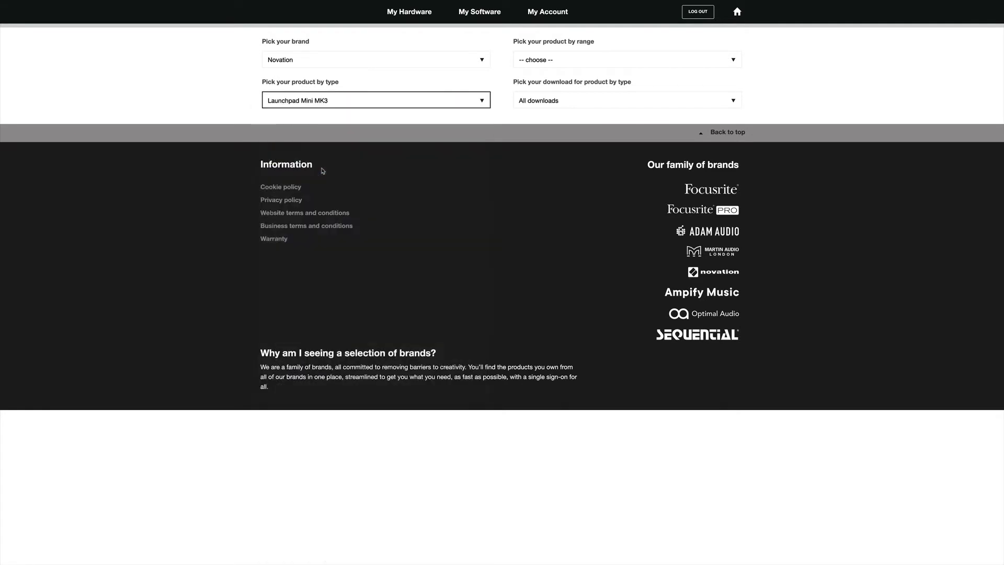
{"action": "scroll", "coordinate": [821, 227], "scroll_direction": "down", "scroll_amount": 1}
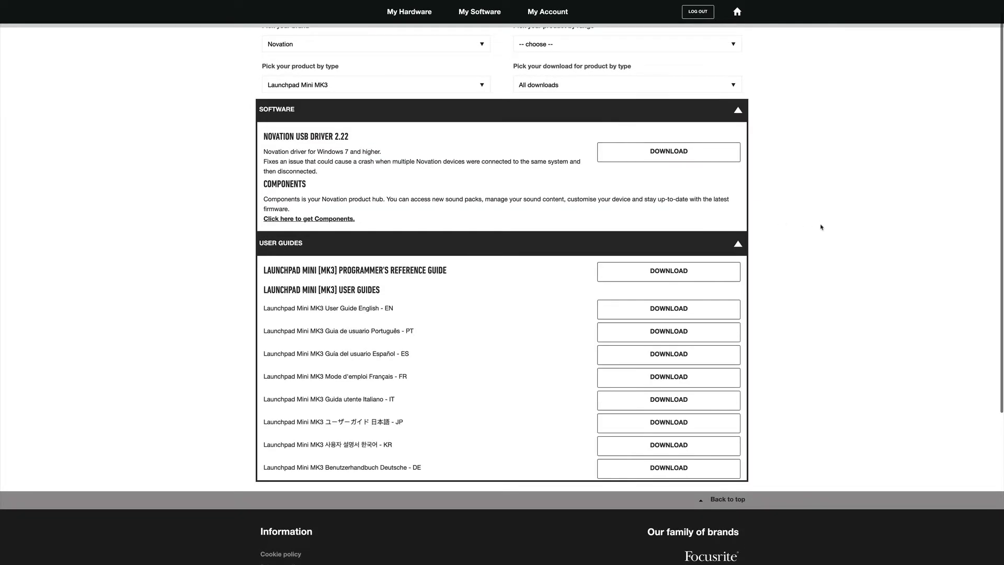
{"action": "scroll", "coordinate": [822, 227], "scroll_direction": "down", "scroll_amount": 1}
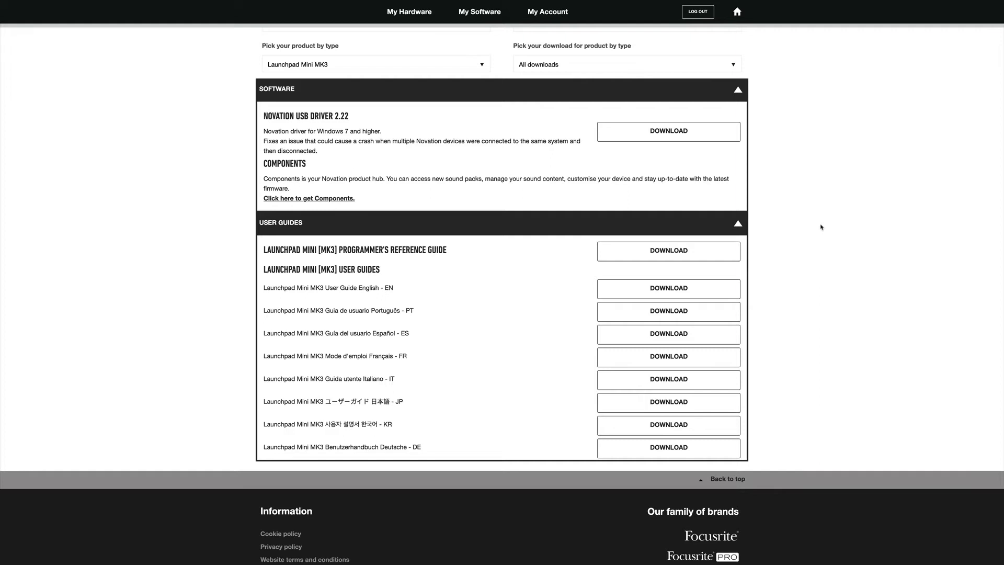
{"action": "left_click", "coordinate": [309, 201]}
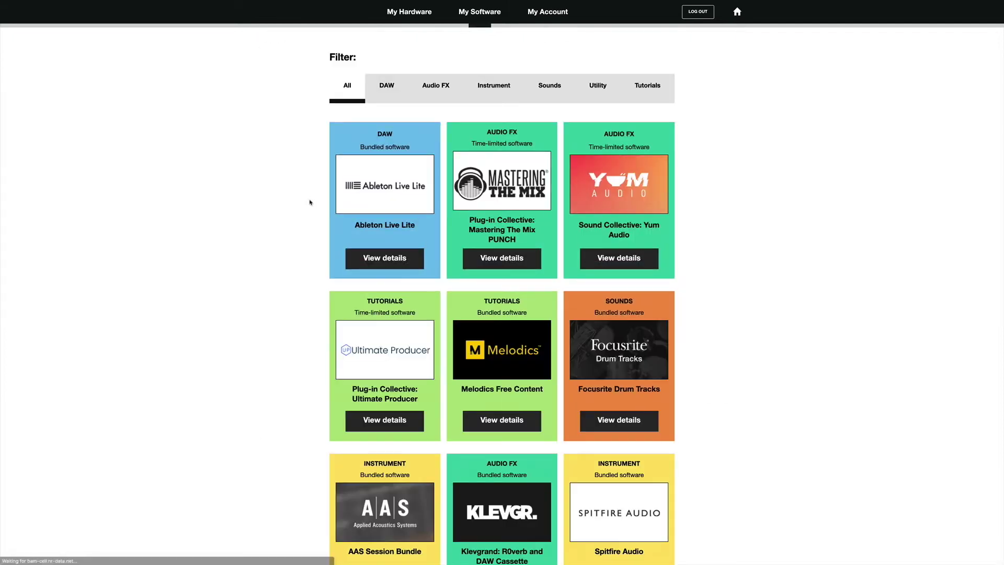
Open the Novation Components details in the My Software list
{"action": "scroll", "coordinate": [732, 209], "scroll_direction": "down", "scroll_amount": 5}
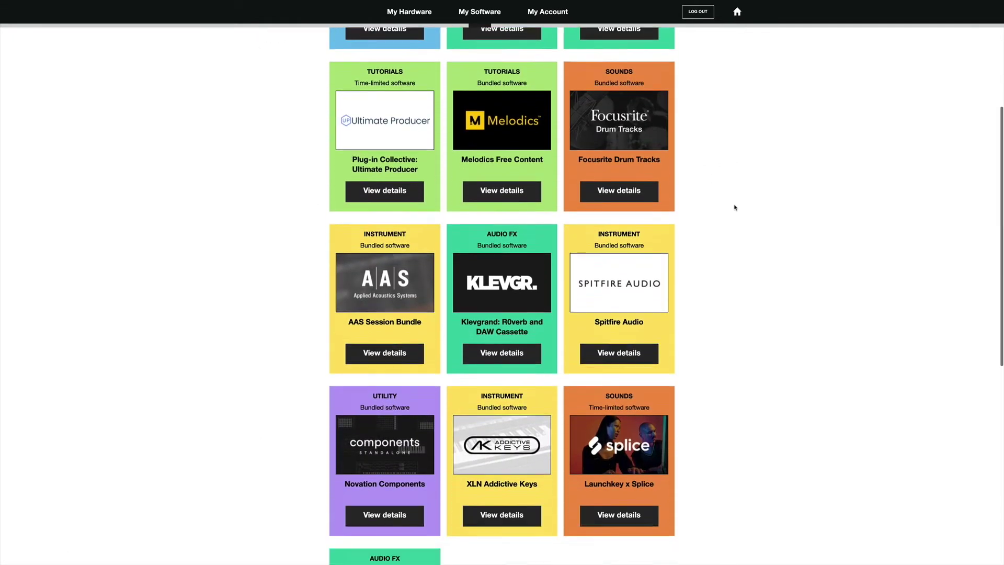
{"action": "left_click", "coordinate": [385, 459]}
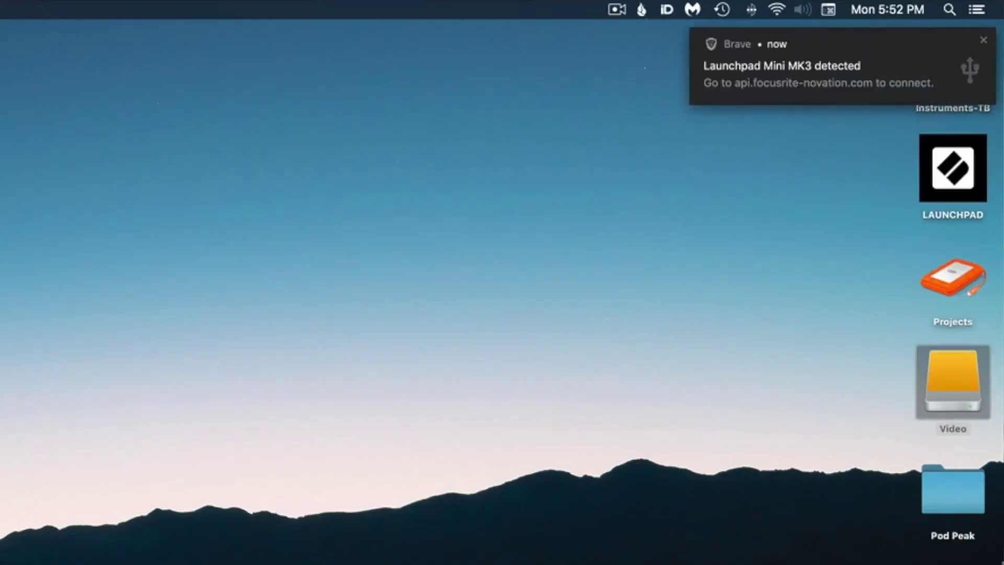
Dismiss the Launchpad detected notification and launch Components from the Applications folder
{"action": "left_click", "coordinate": [984, 41]}
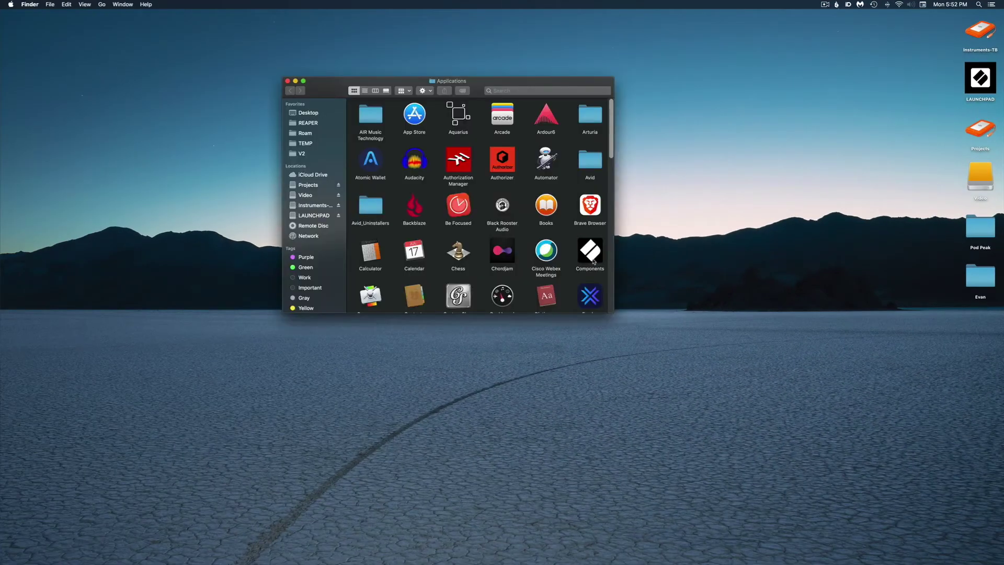
{"action": "double_click", "coordinate": [590, 251]}
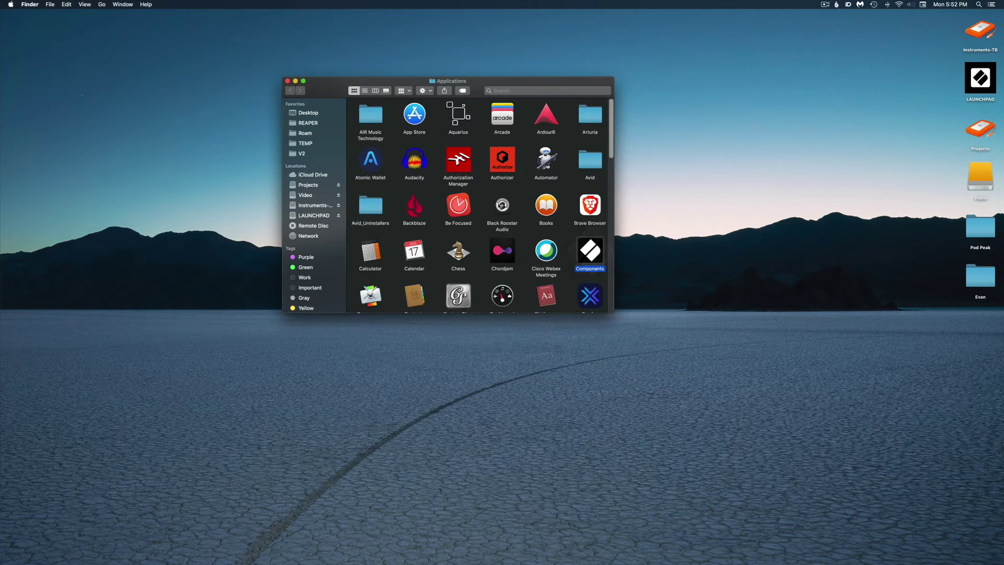
{"action": "left_click", "coordinate": [287, 81]}
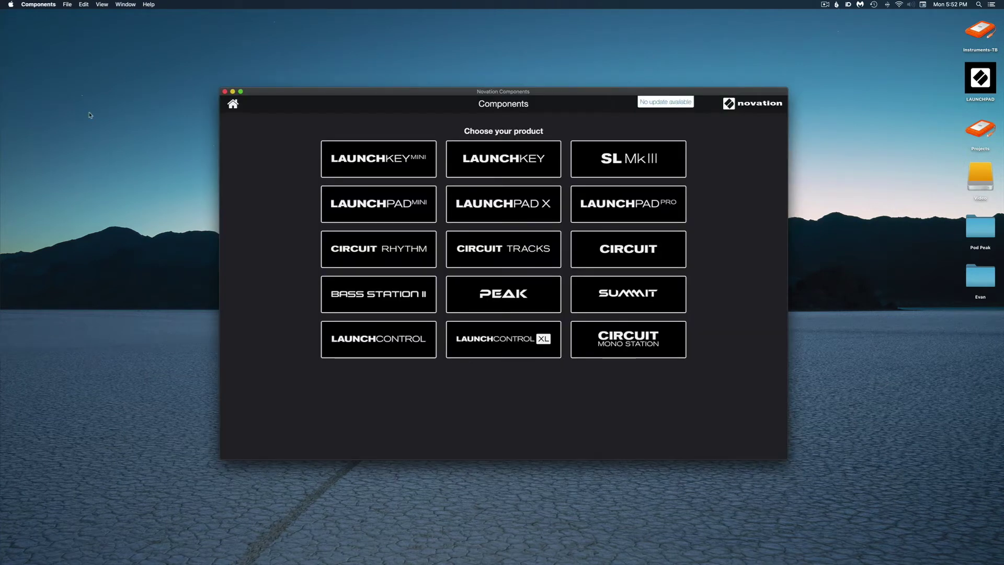
Open the Launchpad Mini librarian and its Custom Actions mode, then start a new blank custom mode
{"action": "left_click", "coordinate": [364, 215]}
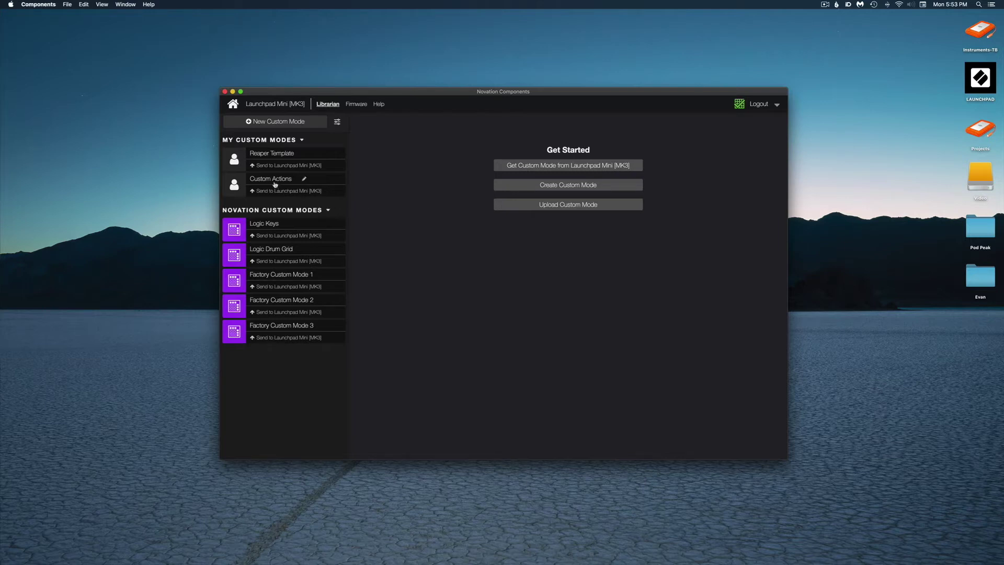
{"action": "mouse_move", "coordinate": [263, 180]}
{"action": "left_click", "coordinate": [238, 186]}
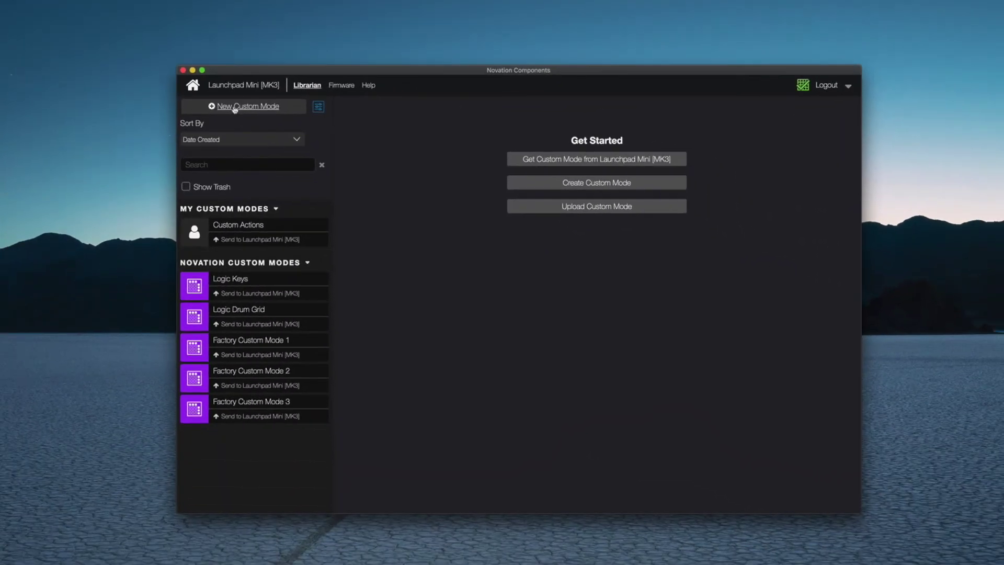
{"action": "left_click", "coordinate": [285, 224]}
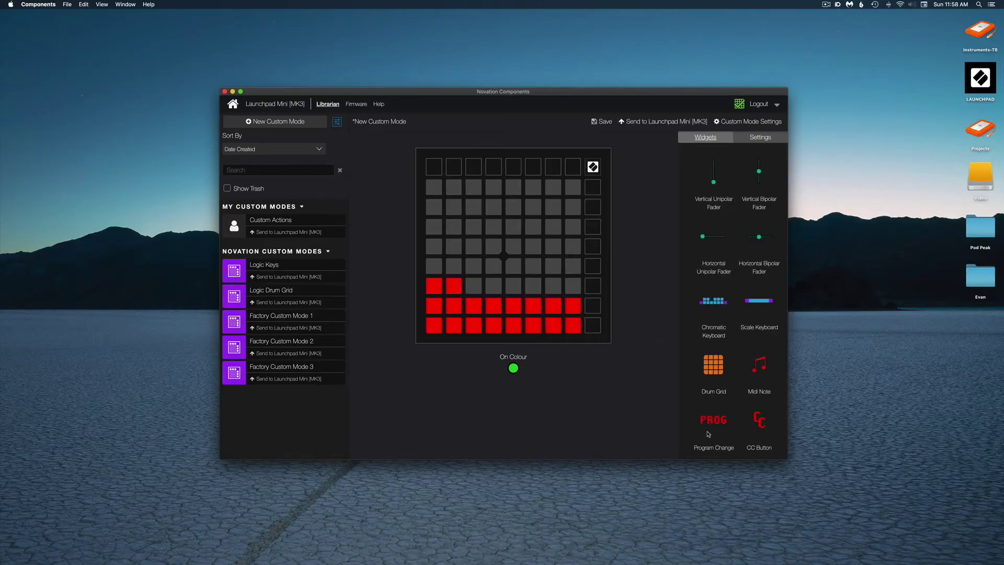
Fill the remaining pad rows with Program Change buttons and save the mode as 'Reaper Template'
{"action": "mouse_move", "coordinate": [501, 300]}
{"action": "left_mouse_down"}
{"action": "mouse_move", "coordinate": [492, 246]}
{"action": "mouse_move", "coordinate": [434, 228]}
{"action": "mouse_move", "coordinate": [538, 225]}
{"action": "mouse_move", "coordinate": [452, 217]}
{"action": "mouse_move", "coordinate": [574, 208]}
{"action": "mouse_move", "coordinate": [434, 187]}
{"action": "mouse_move", "coordinate": [573, 186]}
{"action": "left_mouse_up"}
{"action": "left_click", "coordinate": [604, 123]}
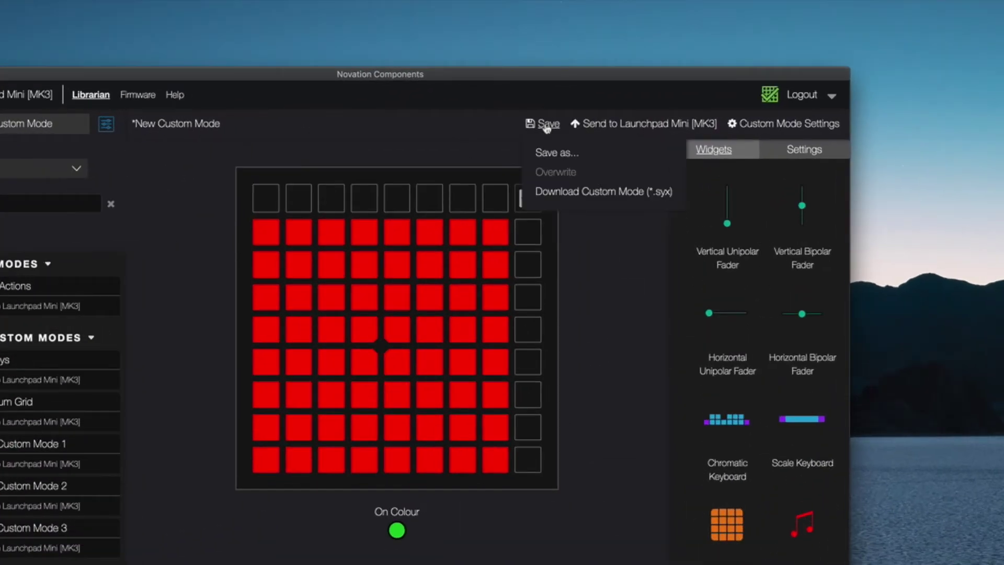
{"action": "left_click", "coordinate": [548, 155]}
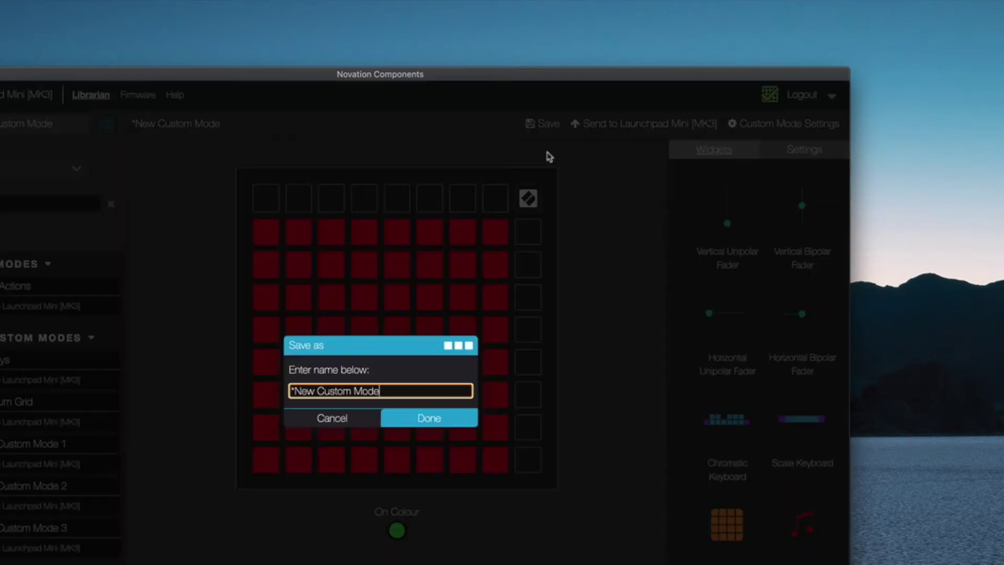
{"action": "type", "text": "Reaper Template"}
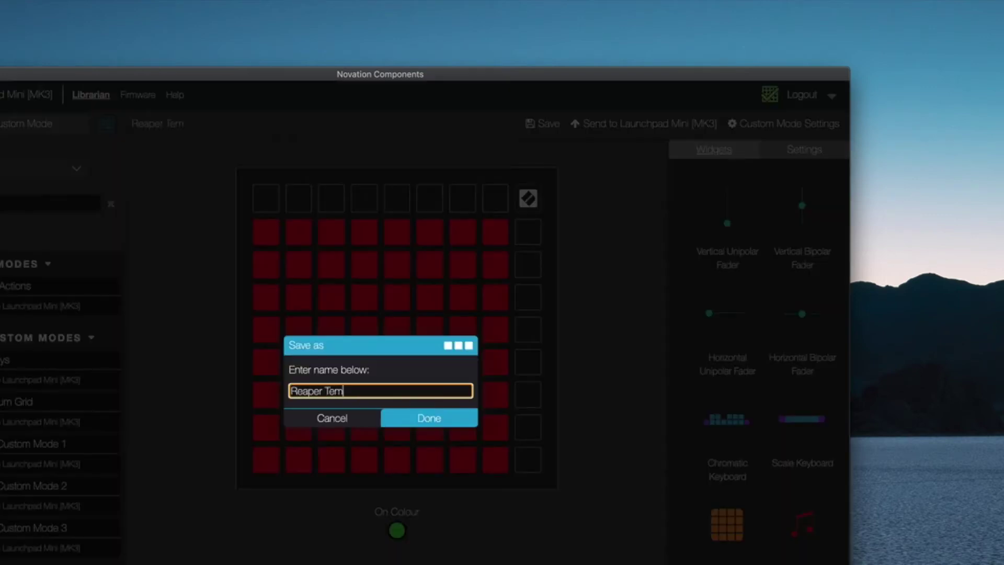
{"action": "left_click", "coordinate": [435, 420]}
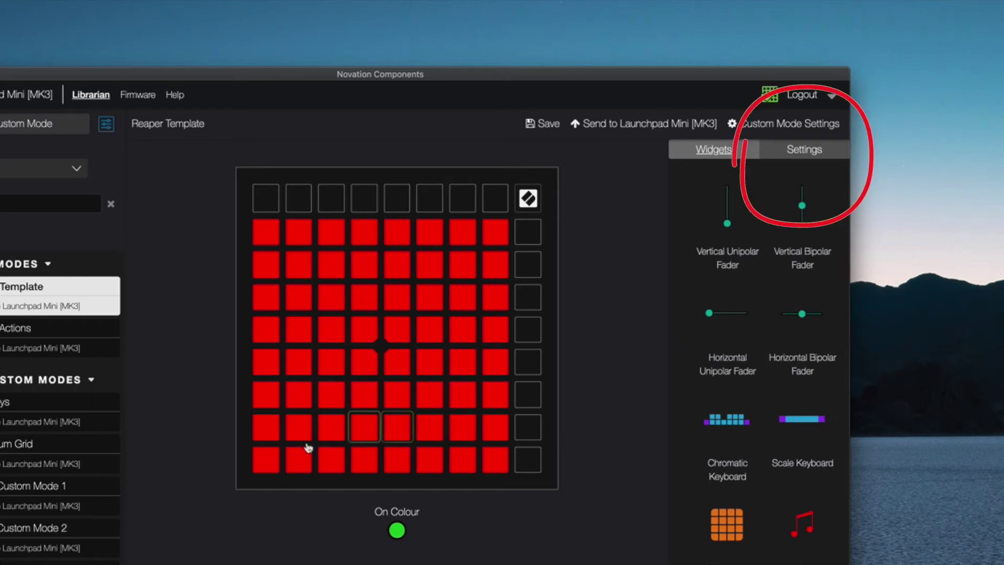
Check the pads' program numbers, set one to 57, and overwrite the saved Reaper Template
{"action": "left_click", "coordinate": [266, 460]}
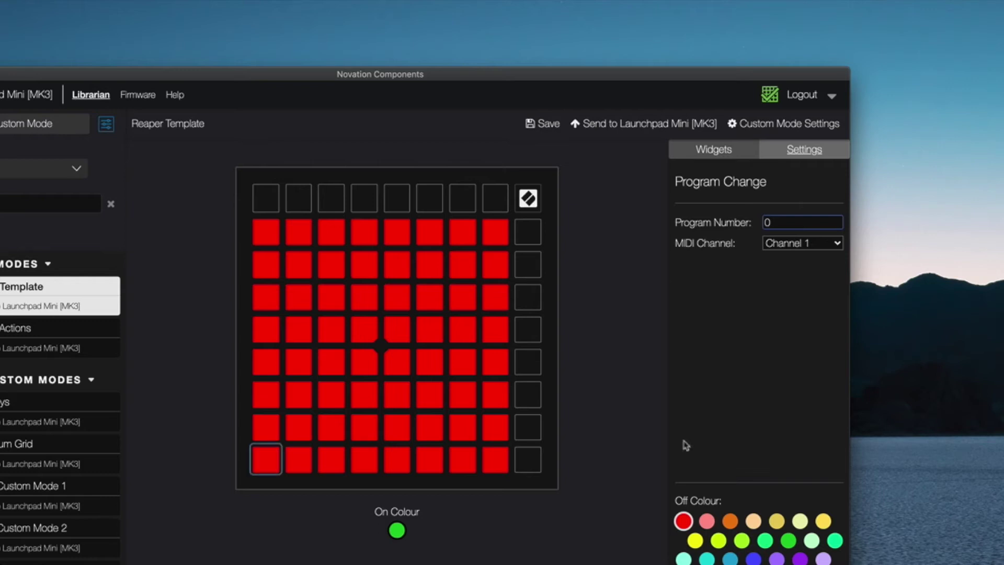
{"action": "left_click", "coordinate": [837, 223]}
{"action": "type", "text": "21"}
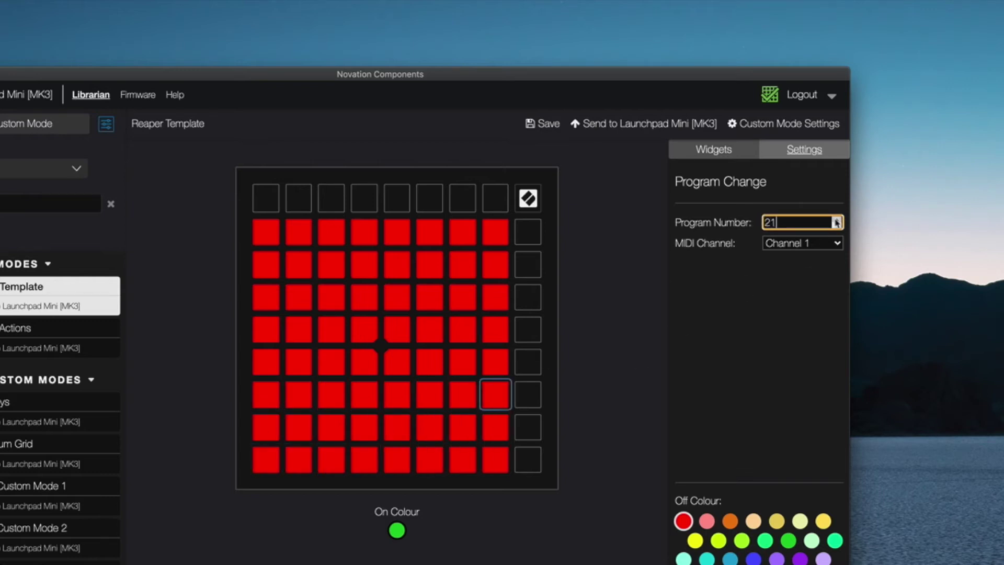
{"action": "key", "text": "ctrl+a"}
{"action": "type", "text": "16"}
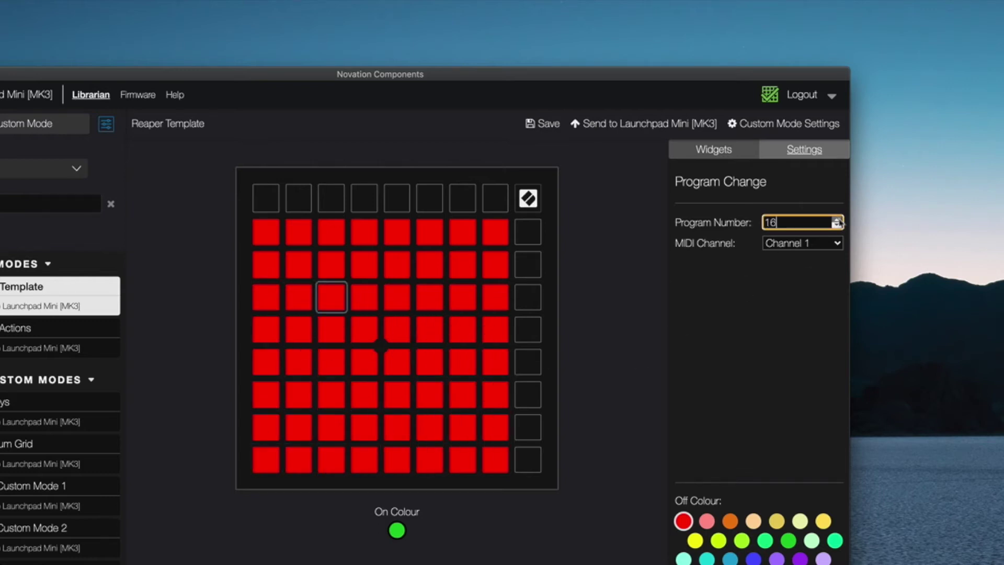
{"action": "key", "text": "ctrl+a"}
{"action": "type", "text": "57"}
{"action": "key", "text": "Return"}
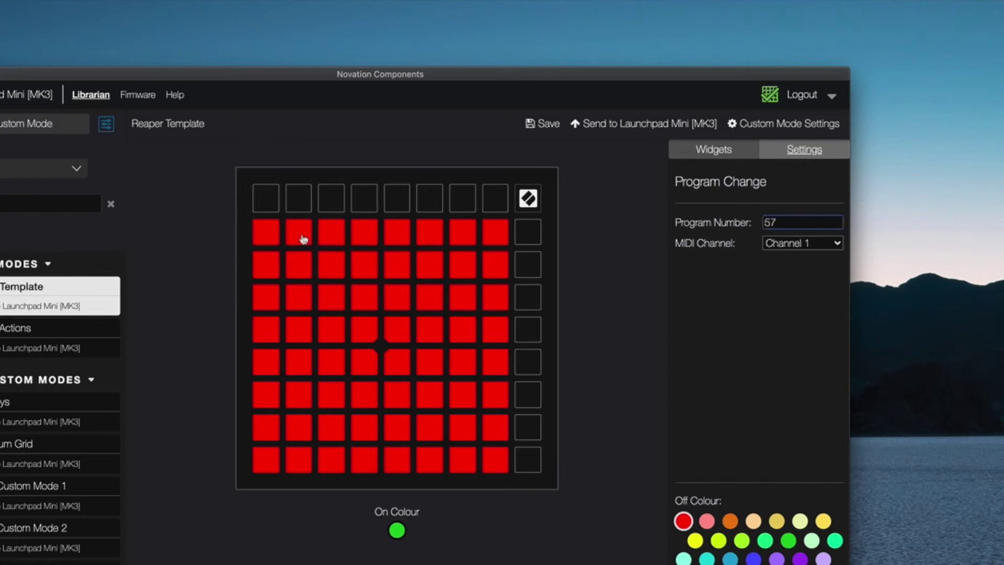
{"action": "left_click", "coordinate": [496, 232]}
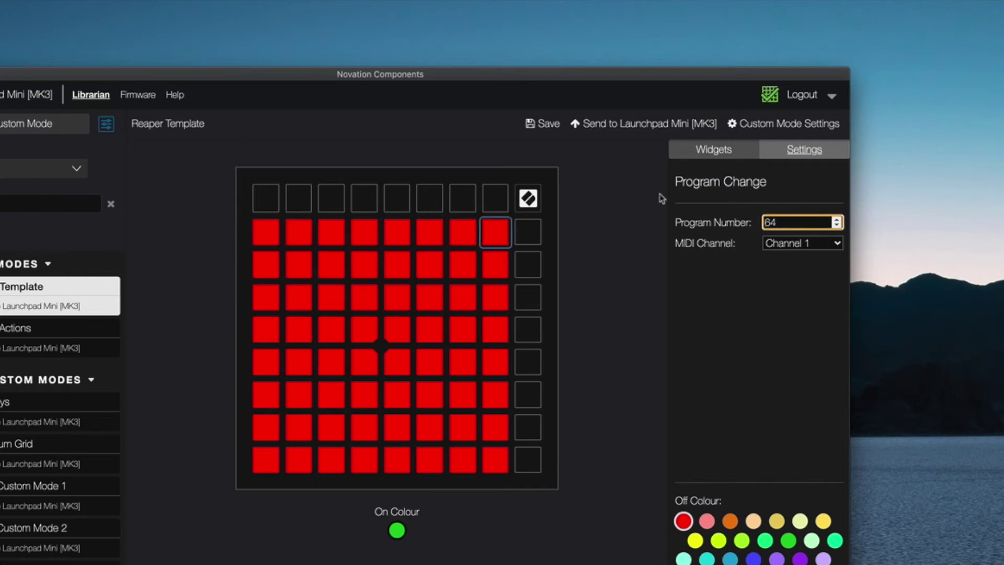
{"action": "left_click", "coordinate": [539, 128]}
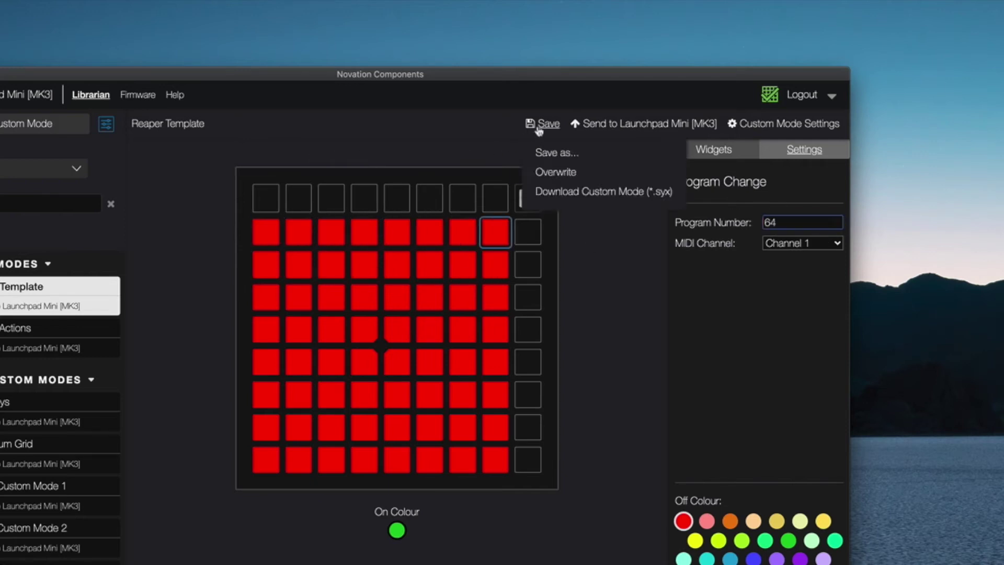
{"action": "left_click", "coordinate": [549, 171]}
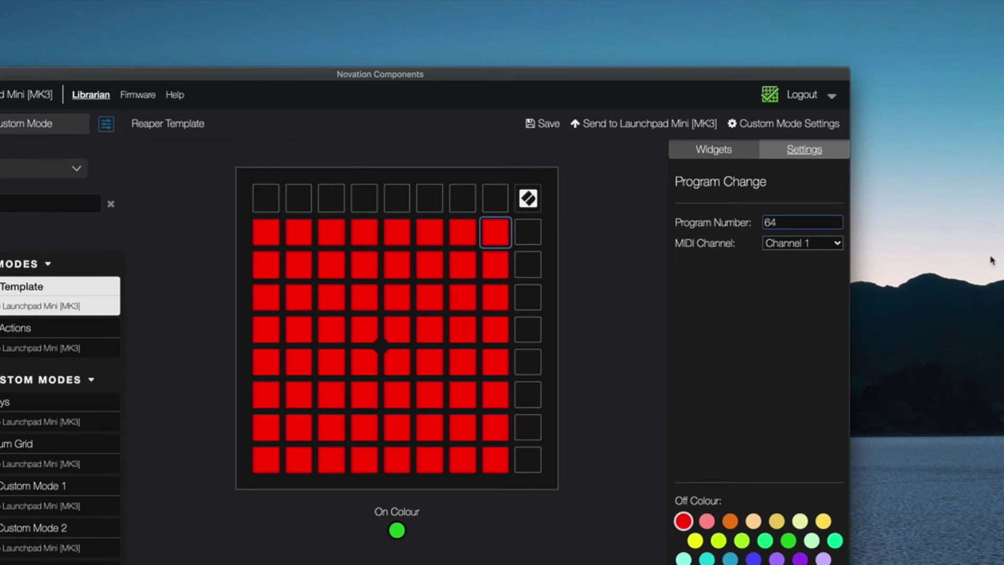
Colour the bottom-row pads yellow, blue and green
{"action": "left_click", "coordinate": [265, 460]}
{"action": "left_click", "coordinate": [695, 540]}
{"action": "left_click", "coordinate": [298, 459]}
{"action": "left_click", "coordinate": [695, 540]}
{"action": "left_click", "coordinate": [332, 460]}
{"action": "left_click", "coordinate": [695, 541]}
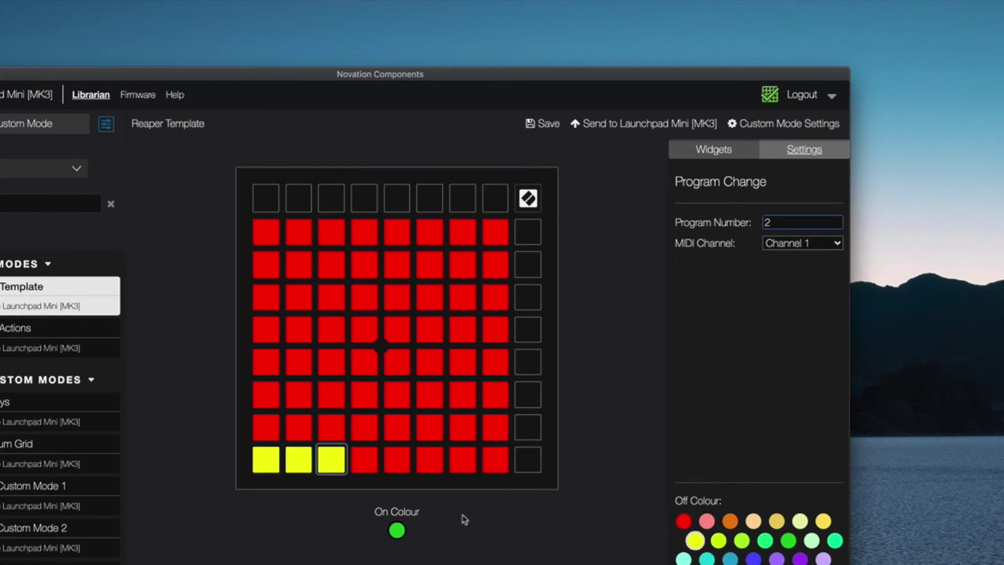
{"action": "left_click", "coordinate": [365, 460]}
{"action": "left_click", "coordinate": [730, 559]}
{"action": "left_click", "coordinate": [730, 559]}
{"action": "left_click", "coordinate": [430, 460]}
{"action": "left_click", "coordinate": [730, 559]}
{"action": "left_click", "coordinate": [463, 460]}
{"action": "left_click", "coordinate": [765, 541]}
{"action": "left_click", "coordinate": [496, 460]}
{"action": "left_click", "coordinate": [765, 540]}
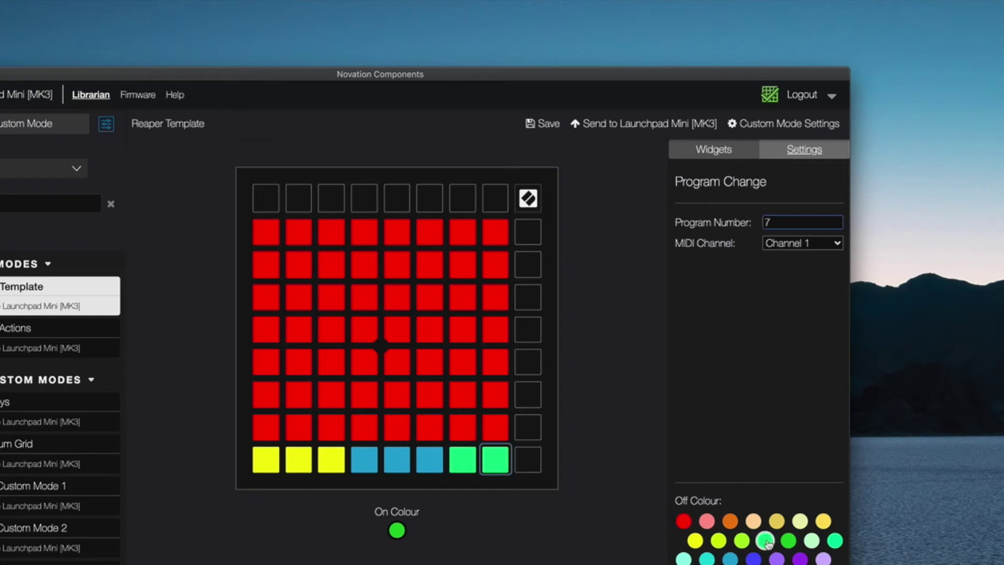
Colour the pads in the second row from the bottom grey
{"action": "left_click", "coordinate": [265, 428]}
{"action": "left_click", "coordinate": [683, 521]}
{"action": "left_click", "coordinate": [298, 427]}
{"action": "left_click", "coordinate": [684, 521]}
{"action": "left_click", "coordinate": [332, 428]}
{"action": "left_click", "coordinate": [684, 521]}
{"action": "left_click", "coordinate": [364, 427]}
{"action": "left_click", "coordinate": [684, 521]}
{"action": "left_click", "coordinate": [397, 428]}
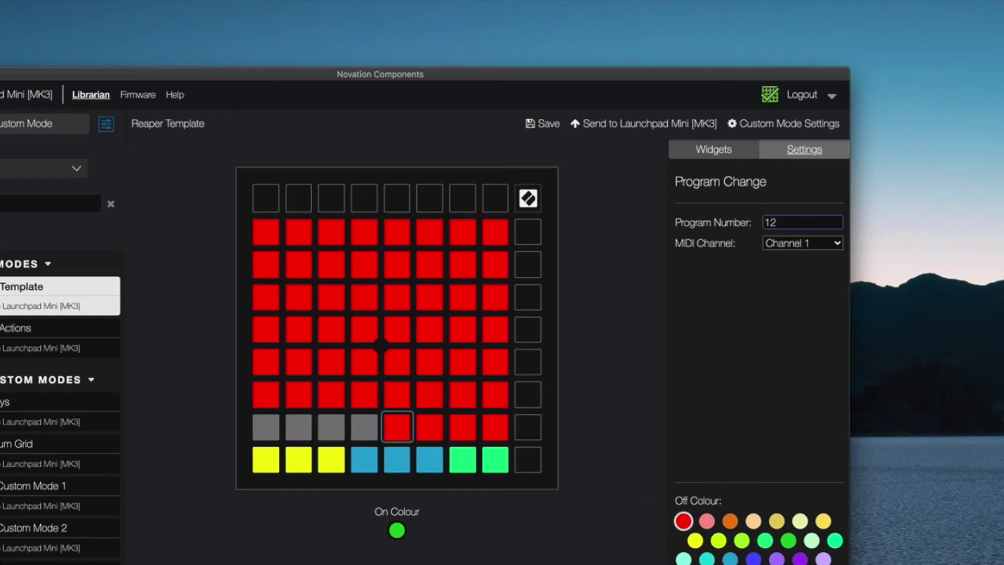
Grey the last two row-seven pads and send Reaper Template to the Launchpad's custom slot 1
{"action": "left_click", "coordinate": [462, 427]}
{"action": "left_click", "coordinate": [684, 521]}
{"action": "left_click", "coordinate": [495, 428]}
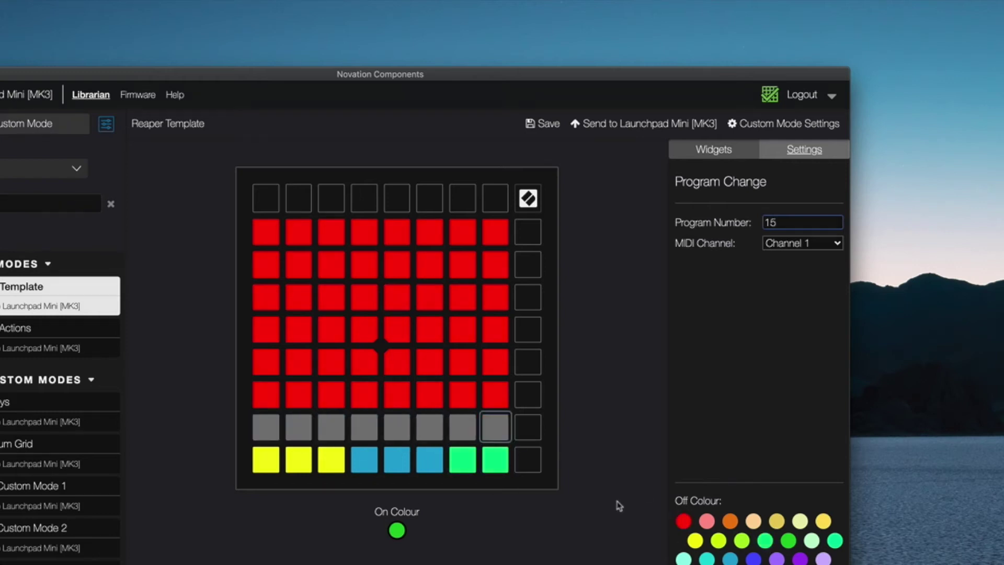
{"action": "left_click", "coordinate": [606, 126]}
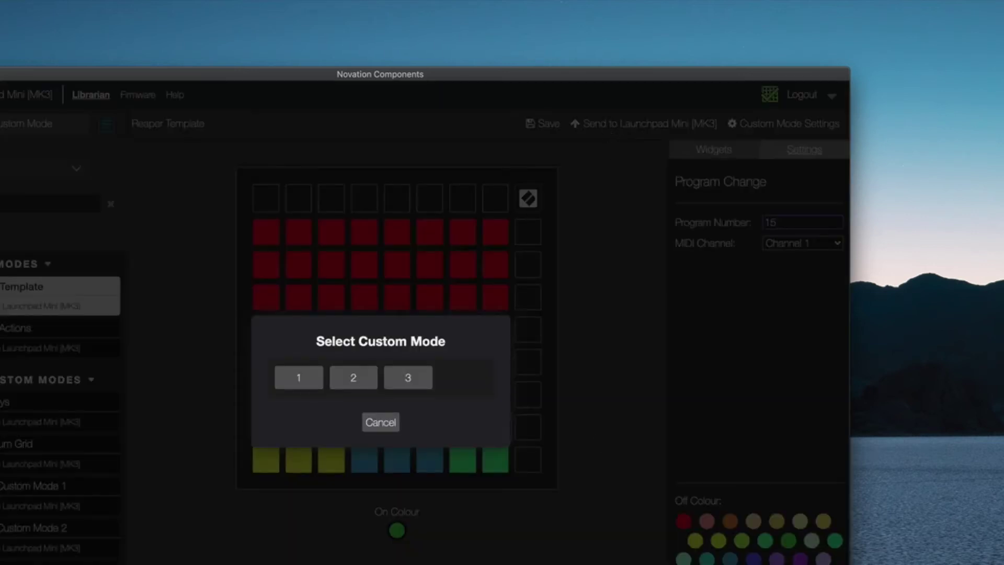
{"action": "left_click", "coordinate": [294, 382]}
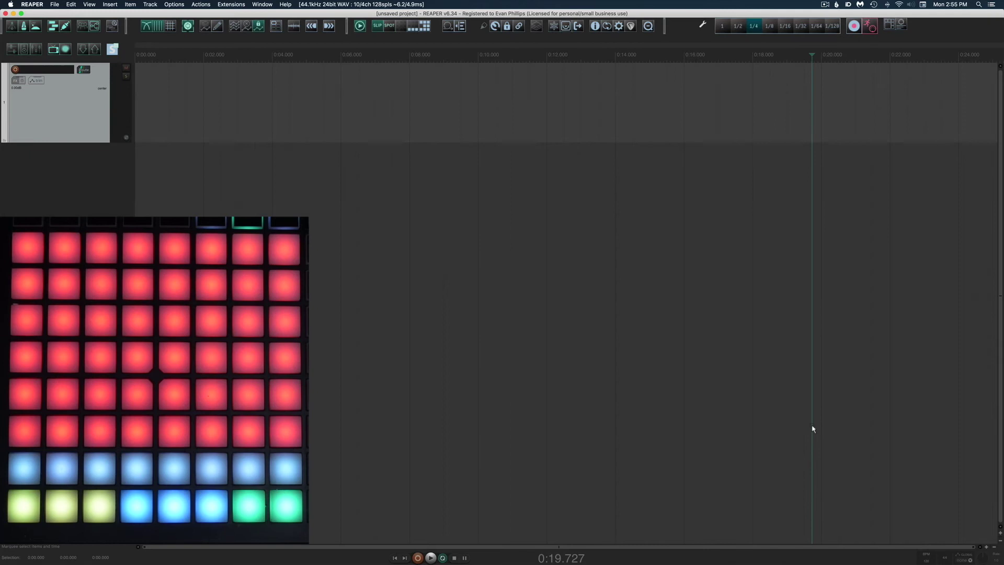
Filter the action list for 'toggle mute selec' and add MIDI Chan 1 PC 0 as the mute action's shortcut
{"action": "key", "text": "shift+slash"}
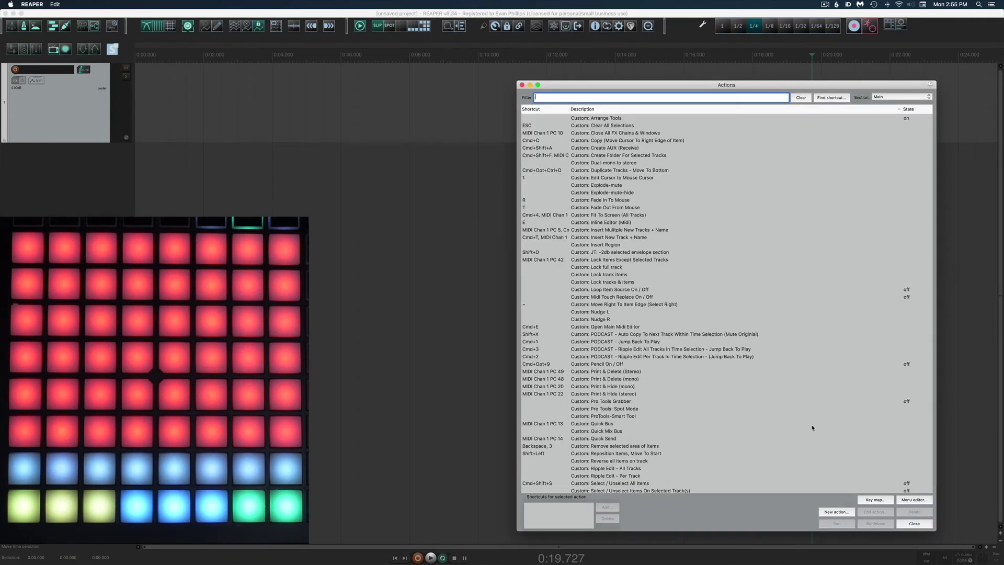
{"action": "type", "text": "toggle mute"}
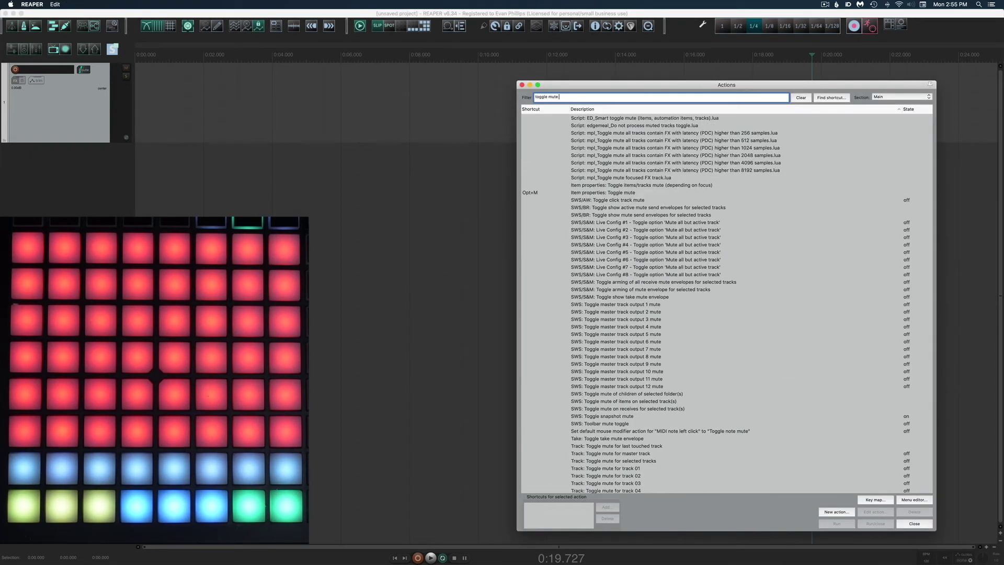
{"action": "type", "text": " selected"}
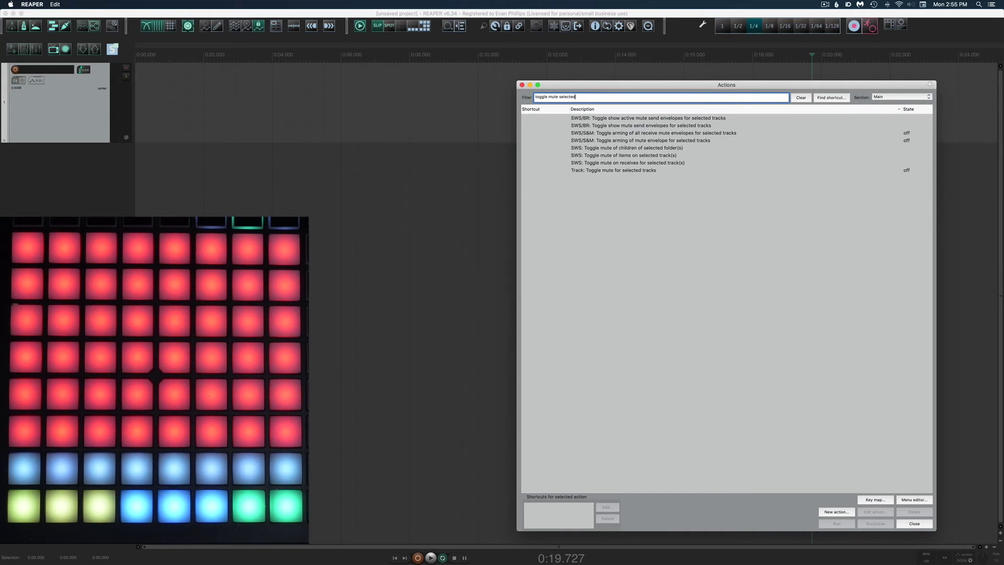
{"action": "left_click", "coordinate": [628, 170]}
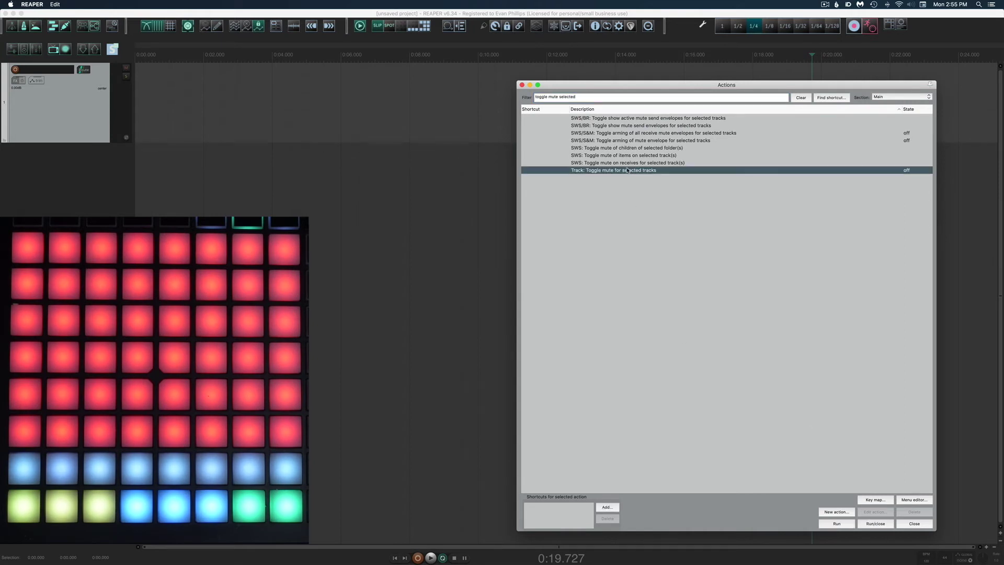
{"action": "left_click", "coordinate": [607, 507]}
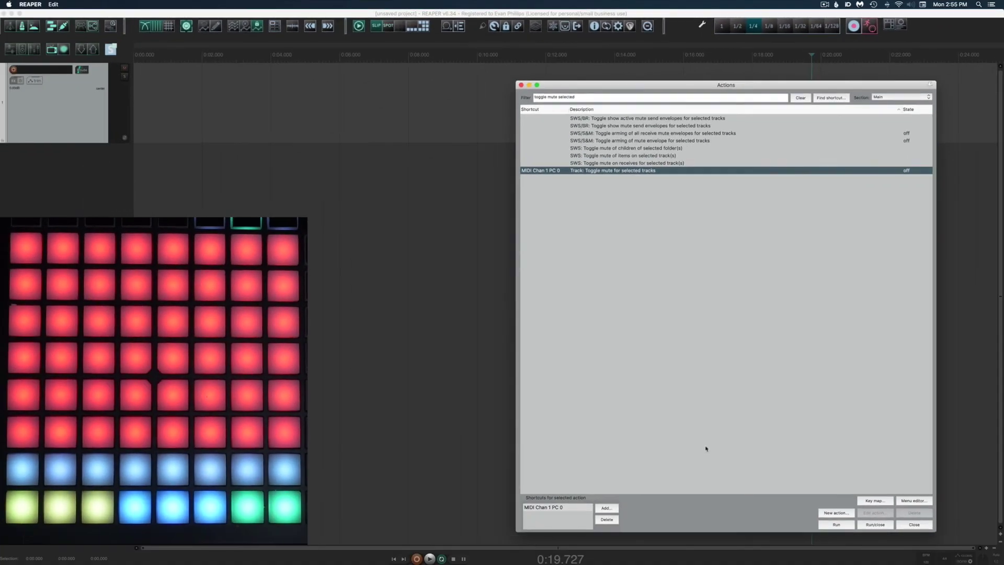
Bind MIDI Chan 1 PC 1 to 'Track: Toggle solo for selected tracks', then close the Actions window
{"action": "type", "text": "toggle solo selected"}
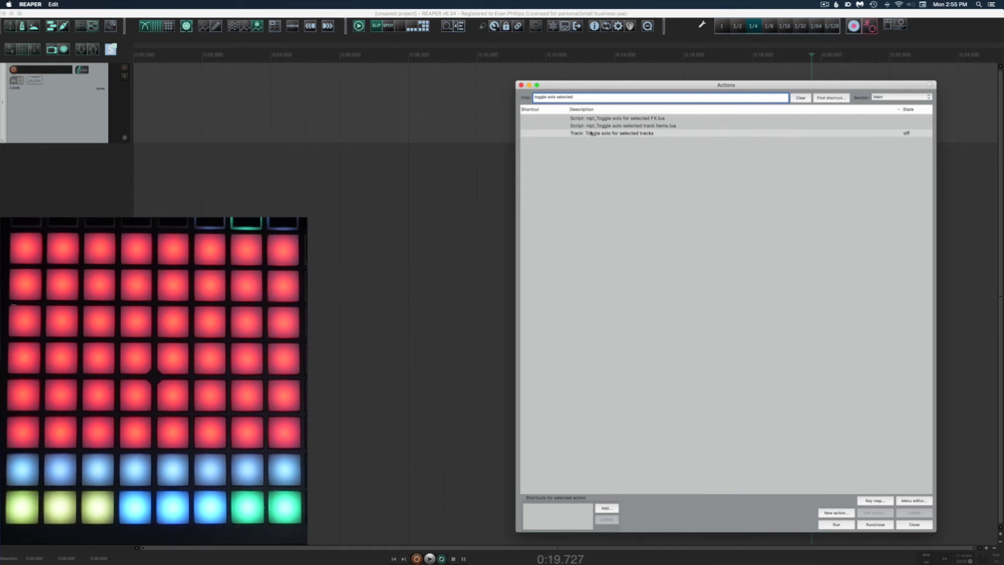
{"action": "left_click", "coordinate": [604, 134]}
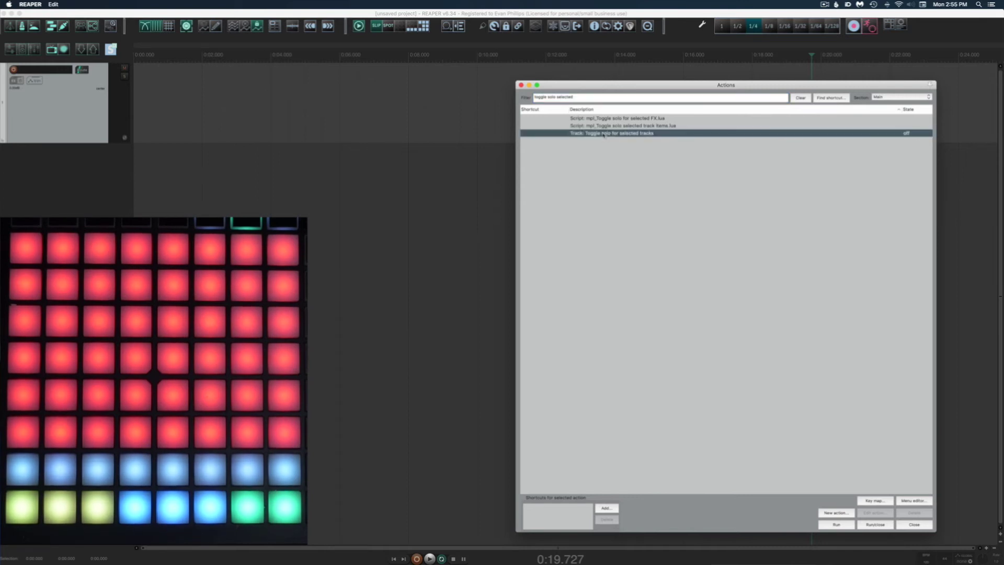
{"action": "left_click", "coordinate": [607, 509]}
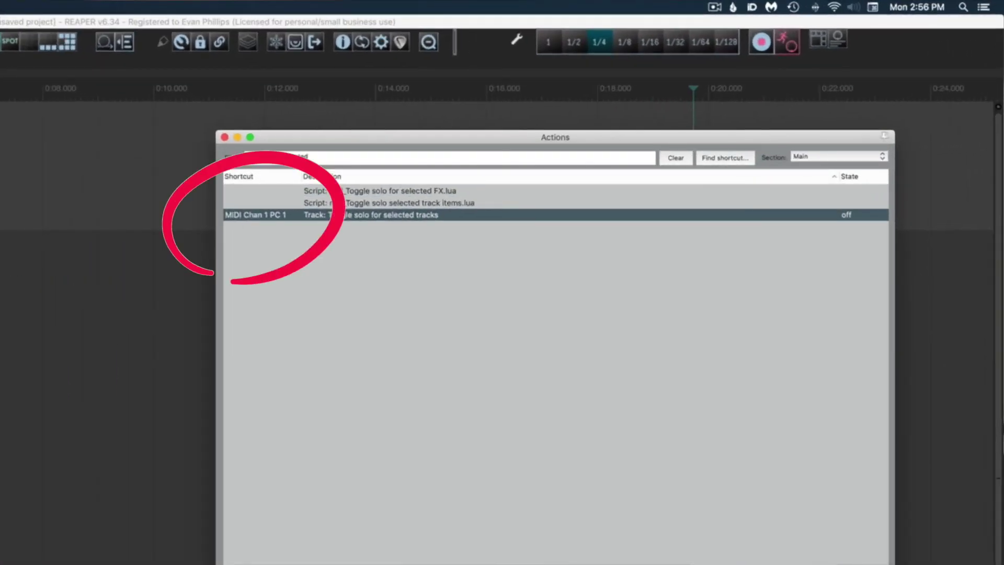
{"action": "key", "text": "Escape"}
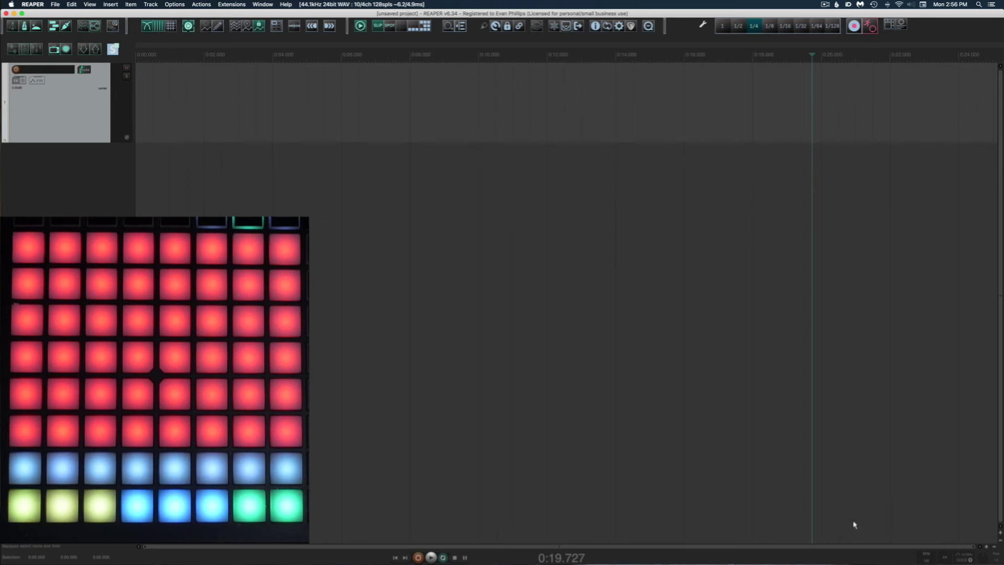
In Novation Components, set the first bottom-row pad's Off Colour to red
{"action": "left_click", "coordinate": [846, 540]}
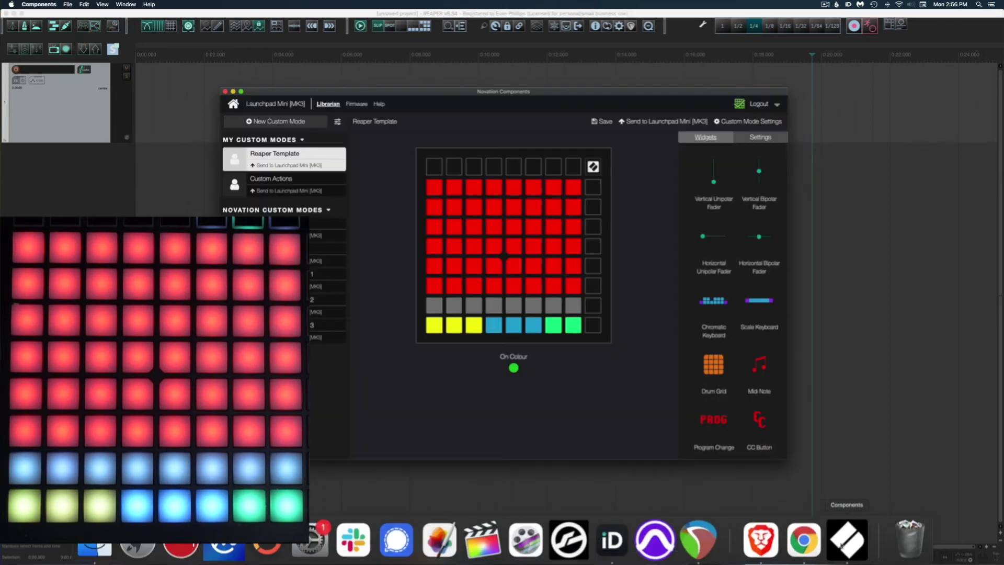
{"action": "left_click", "coordinate": [435, 327]}
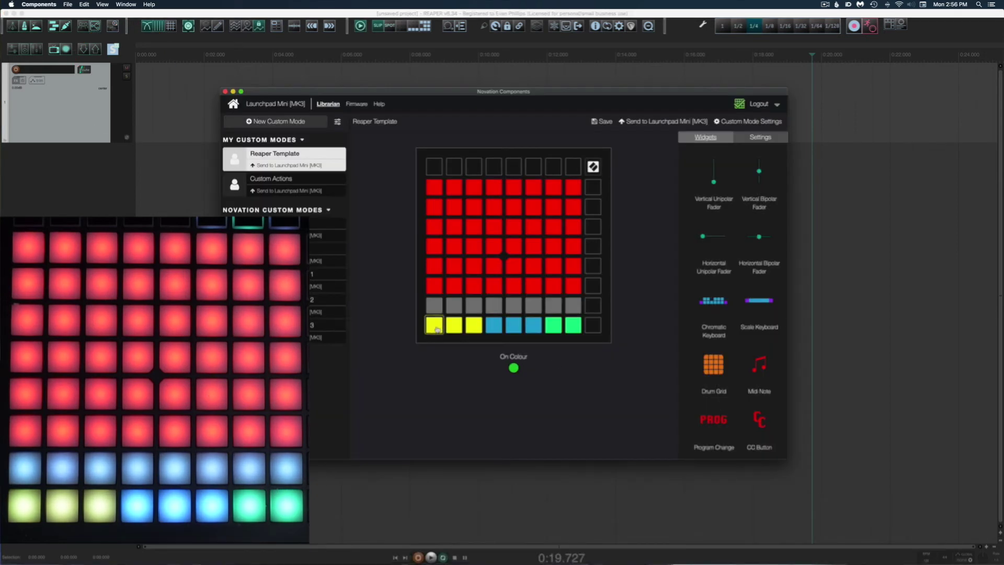
{"action": "left_click", "coordinate": [437, 328]}
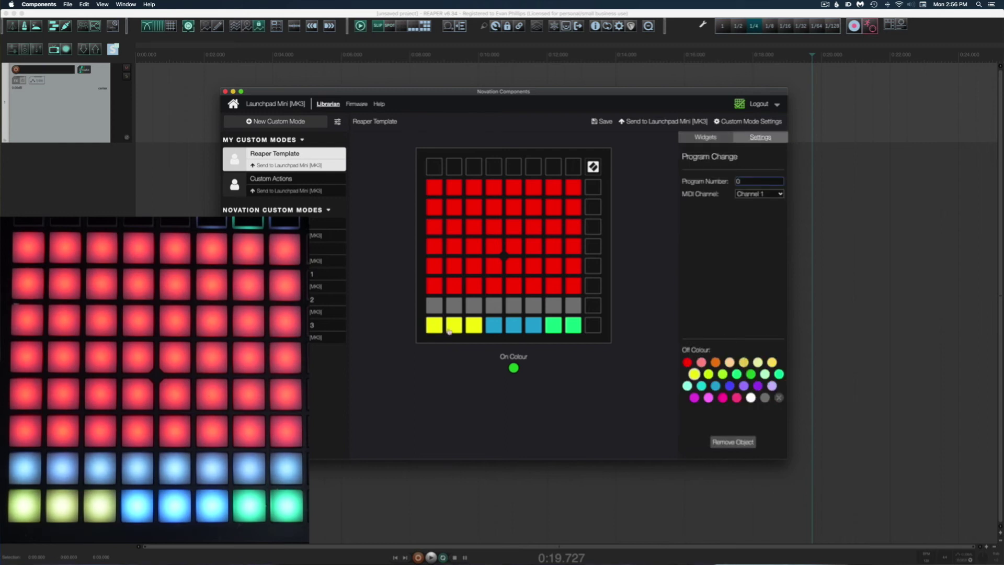
{"action": "left_click", "coordinate": [687, 362]}
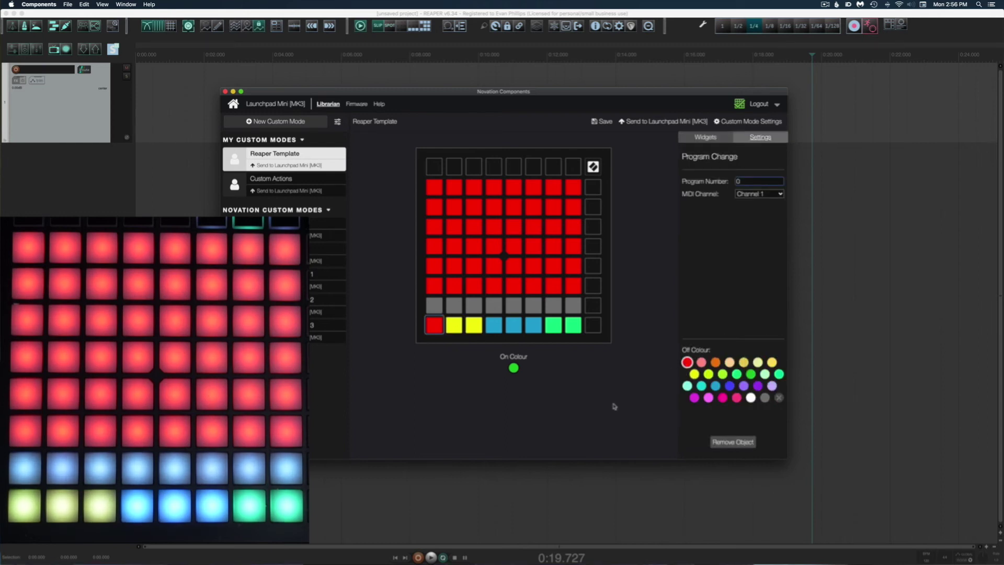
Overwrite the saved Reaper Template and send it to custom mode slot 2
{"action": "left_click", "coordinate": [605, 122]}
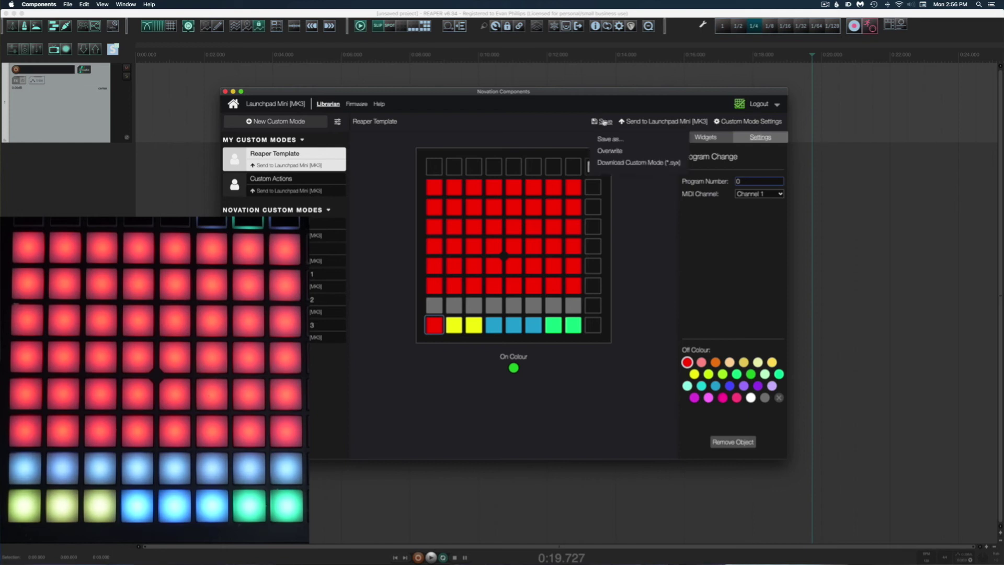
{"action": "left_click", "coordinate": [609, 152]}
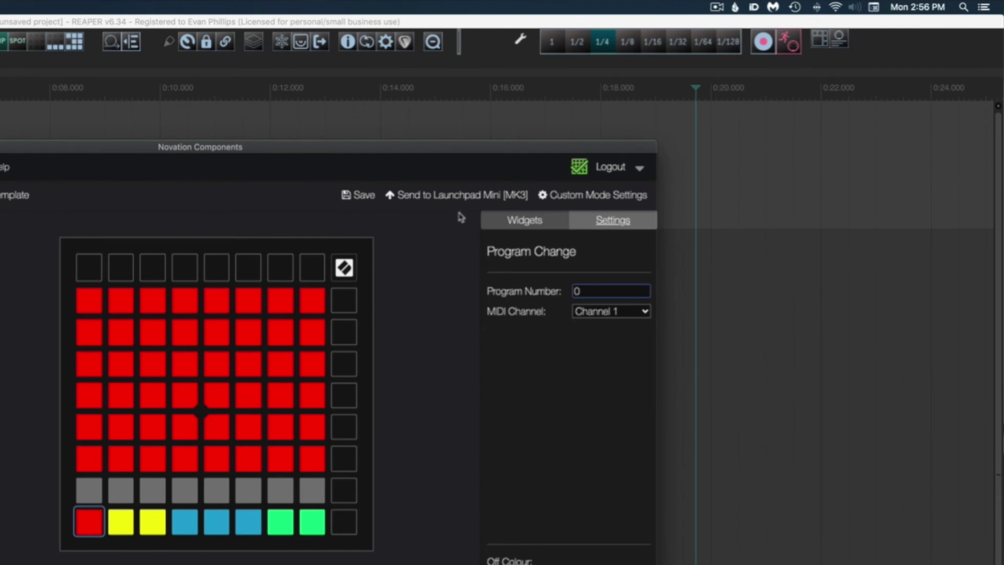
{"action": "left_click", "coordinate": [437, 198]}
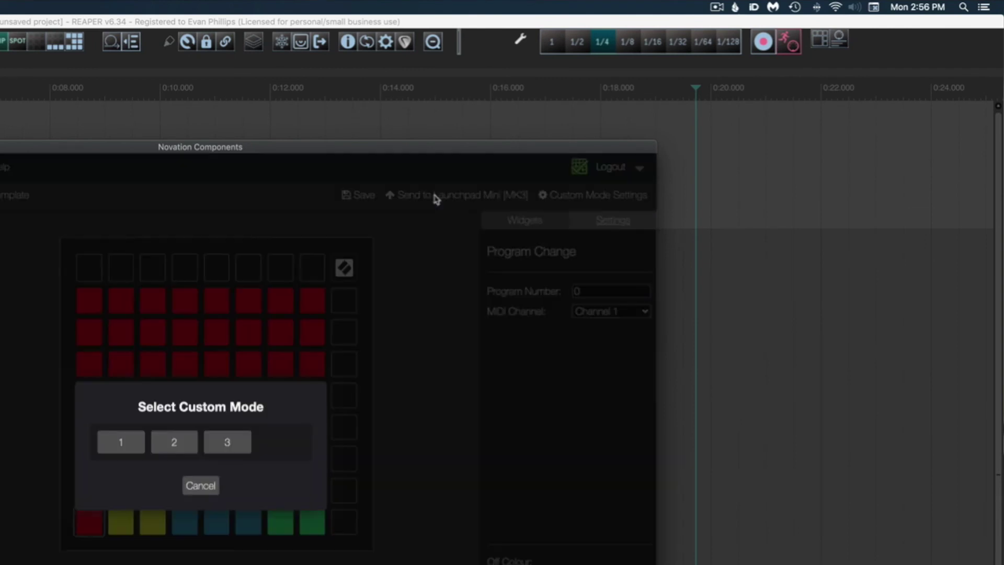
{"action": "left_click", "coordinate": [167, 441]}
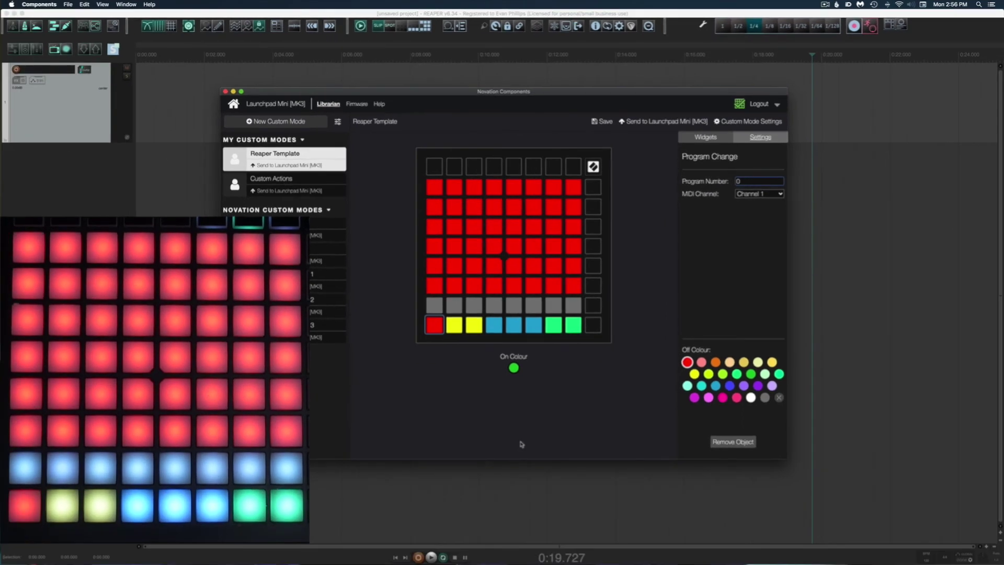
Add MIDI Chan 1 PC 2 as a shortcut for 'View: Toggle mixer visible', then close the Actions list
{"action": "left_click", "coordinate": [182, 132]}
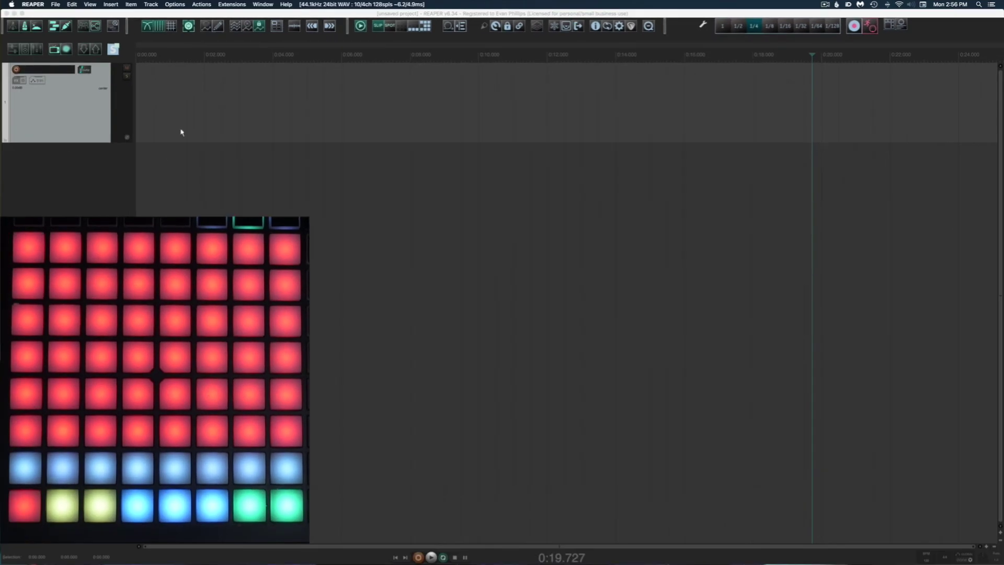
{"action": "left_click", "coordinate": [903, 484]}
{"action": "key", "text": "question"}
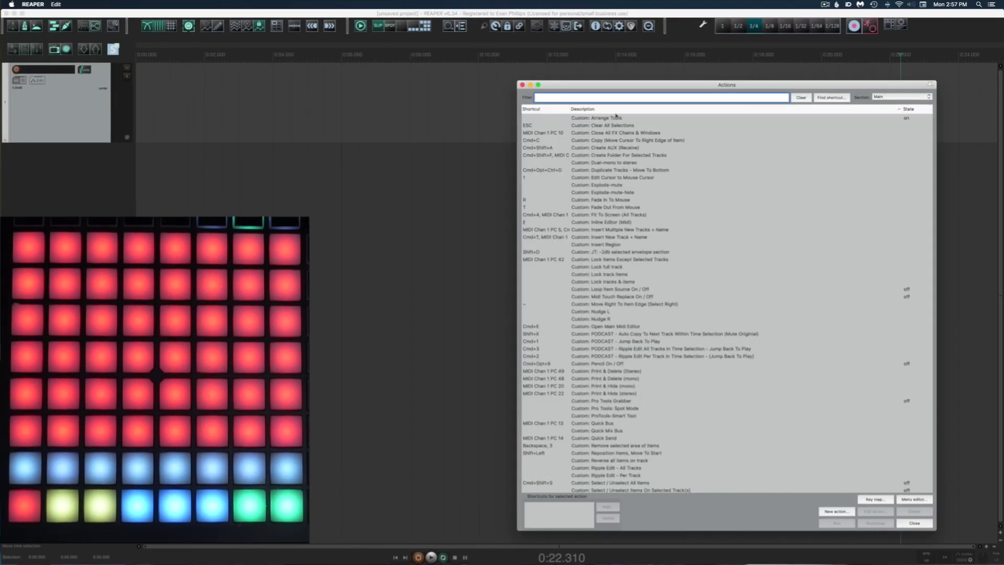
{"action": "type", "text": "toggle mixer"}
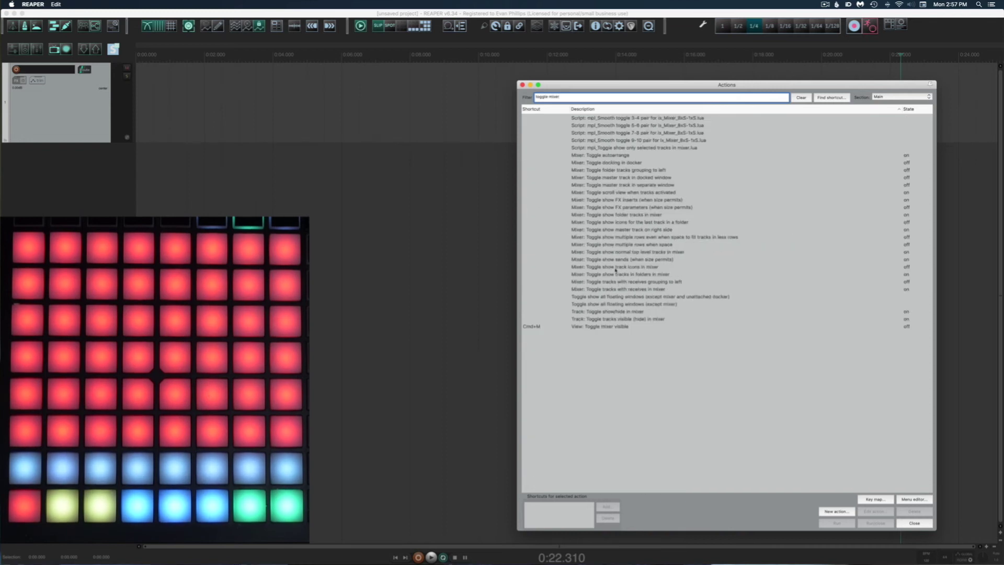
{"action": "left_click", "coordinate": [624, 327]}
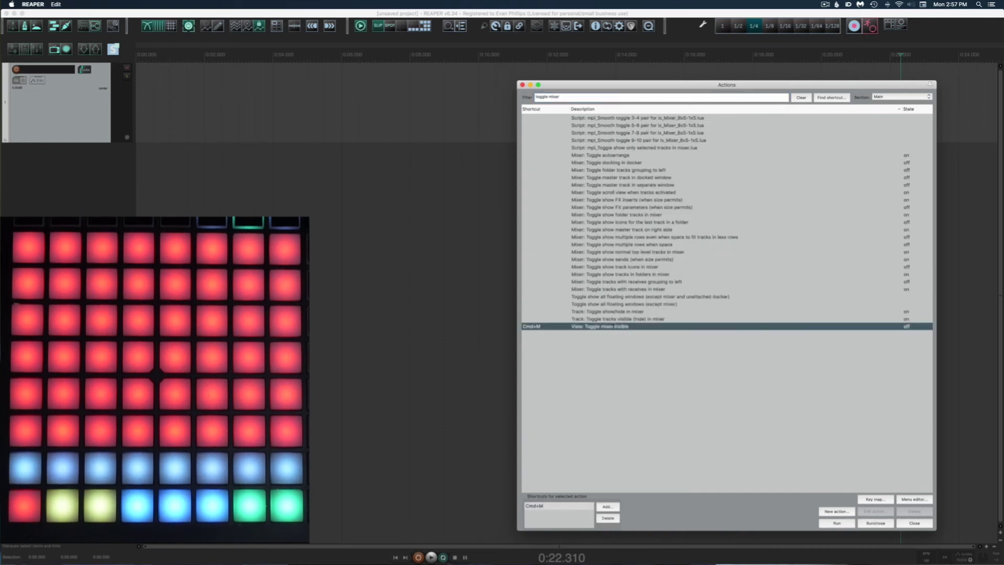
{"action": "left_click", "coordinate": [607, 507]}
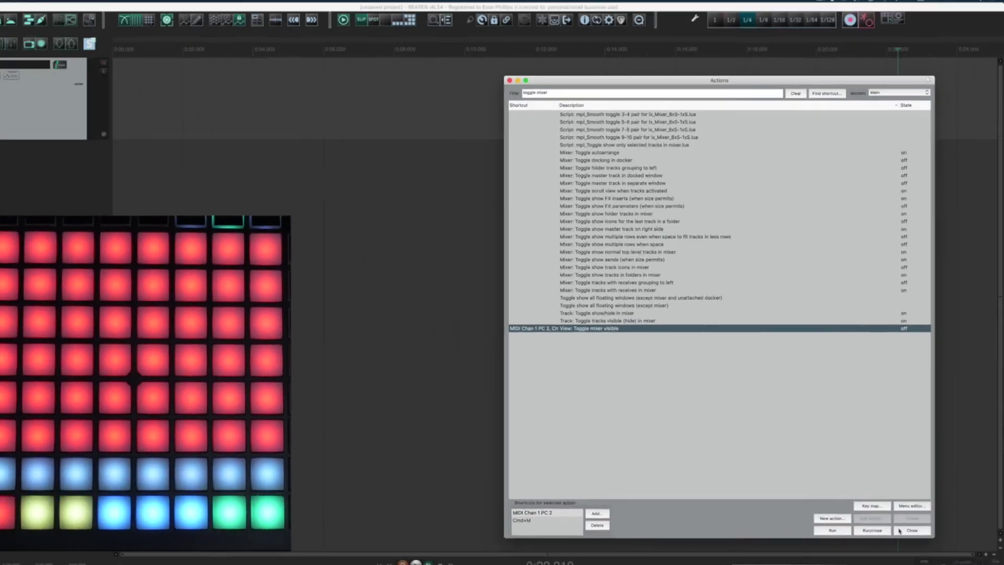
{"action": "key", "text": "Escape"}
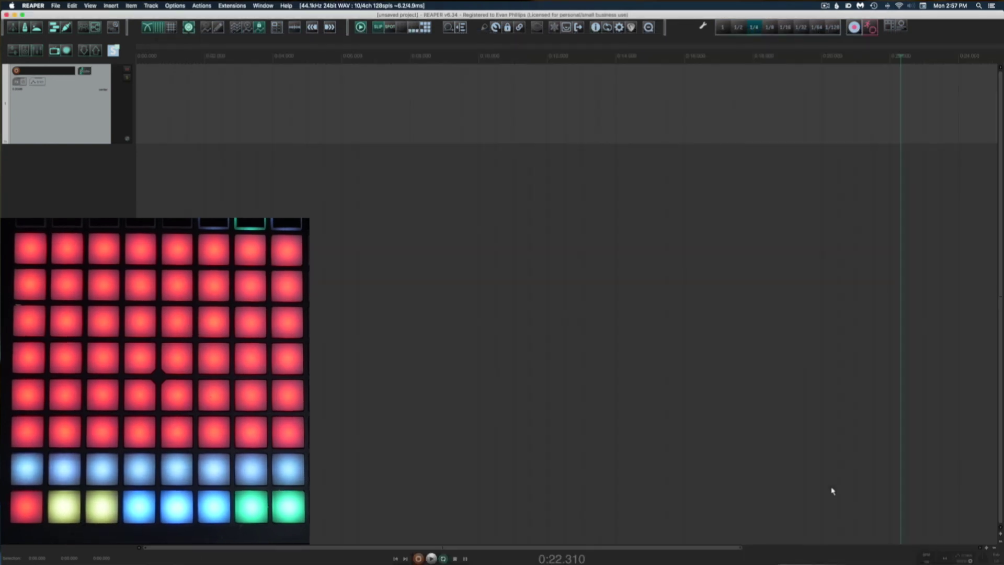
Set the third bottom-row pad's Off Colour to blue
{"action": "left_click", "coordinate": [847, 540]}
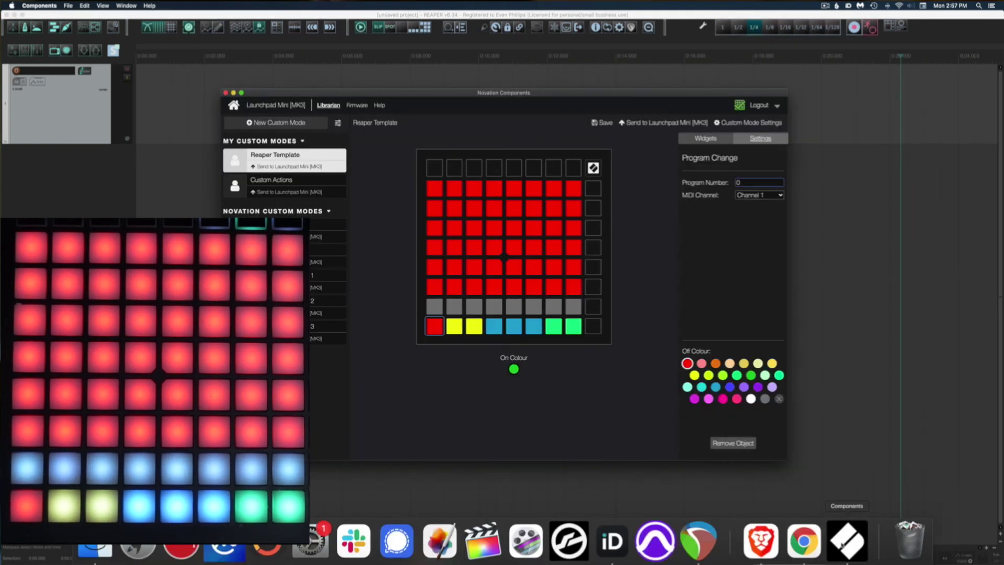
{"action": "left_click", "coordinate": [473, 326]}
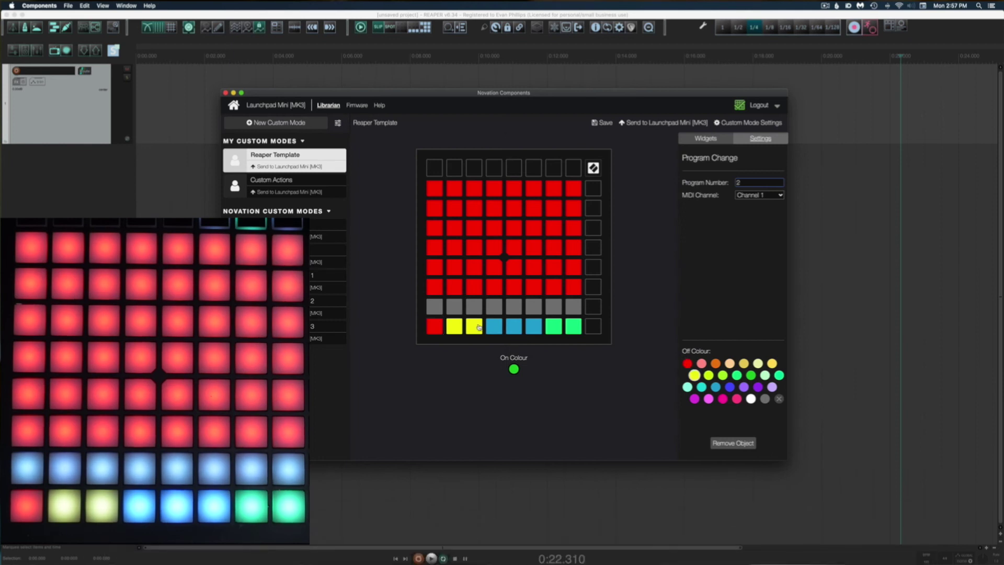
{"action": "left_click", "coordinate": [716, 388]}
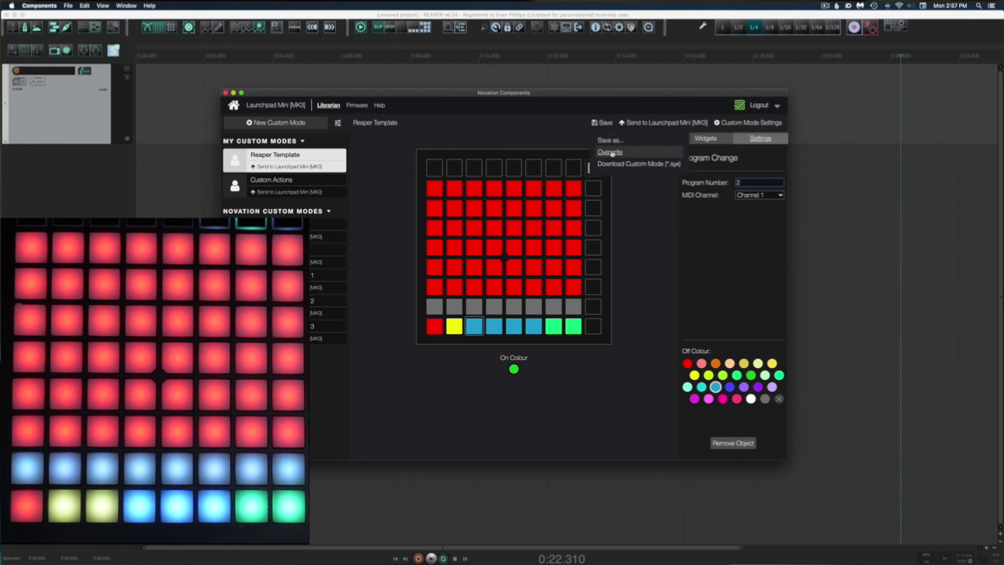
Overwrite the Reaper Template and resend it to custom mode slot 2
{"action": "left_click", "coordinate": [611, 153]}
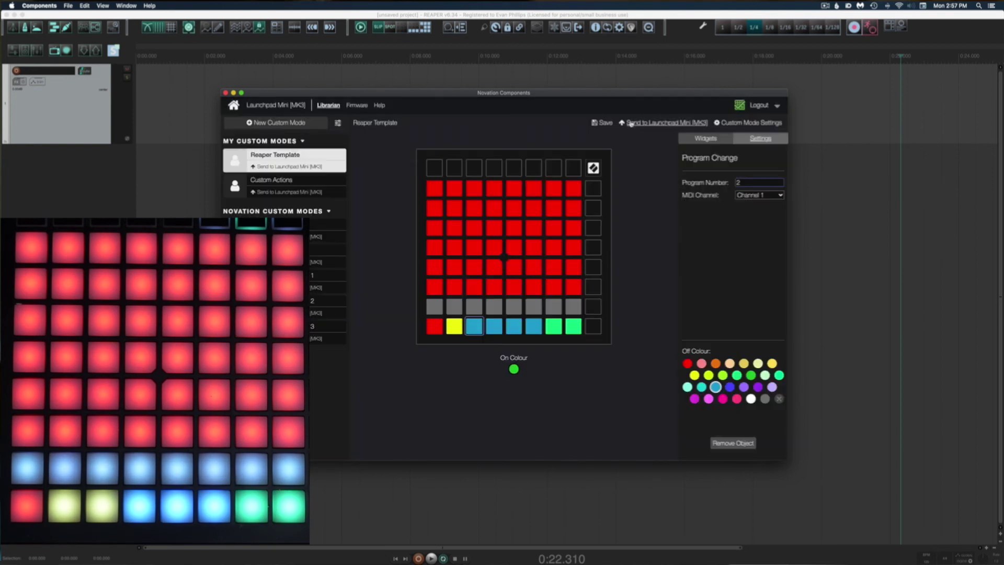
{"action": "left_click", "coordinate": [632, 124]}
{"action": "left_click", "coordinate": [496, 280]}
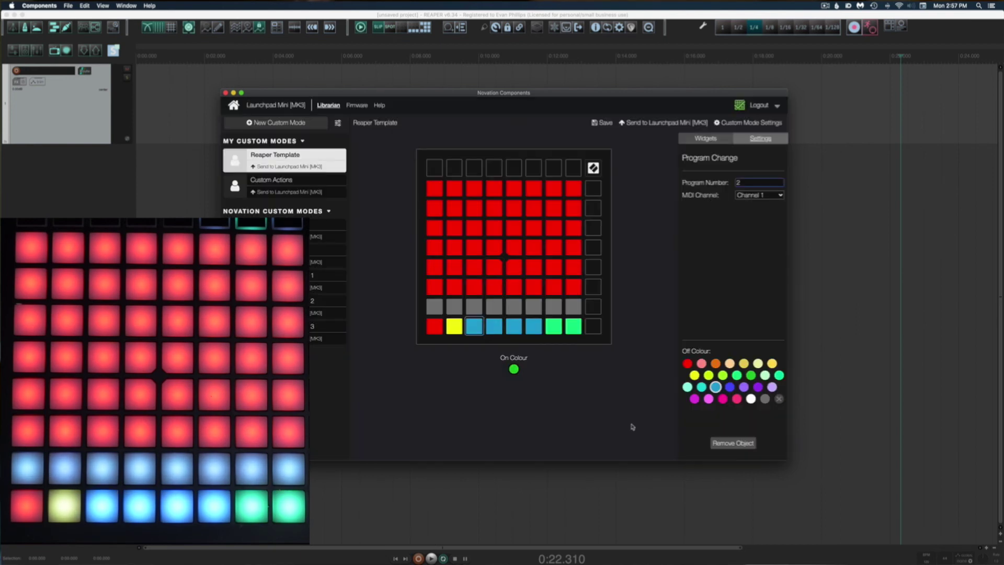